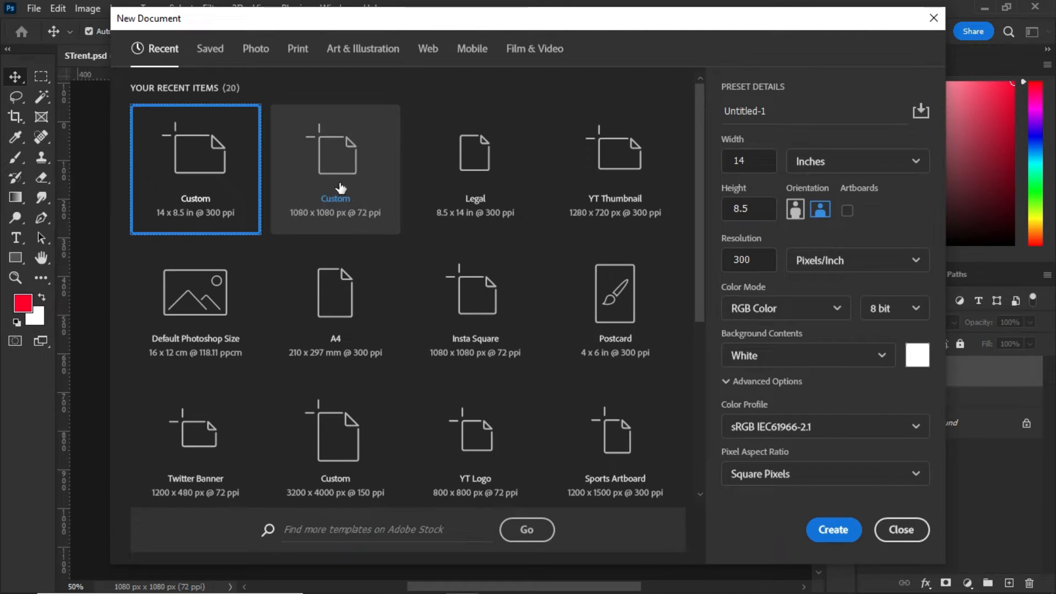
- Create a blank document from the custom 1080 x 1080 px, 72 ppi preset and close it again
{"action": "left_click", "coordinate": [341, 184]}
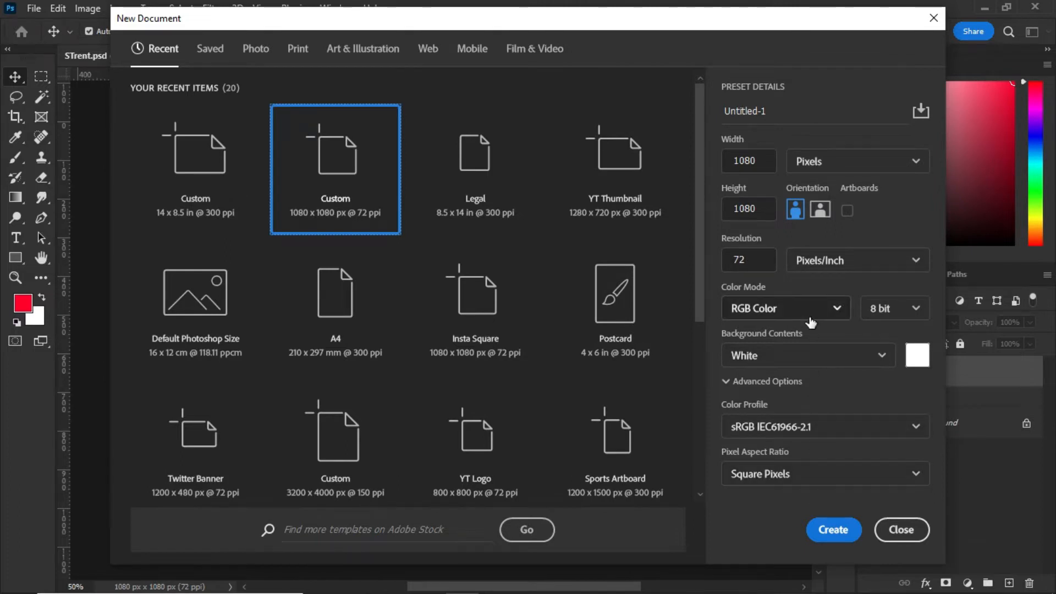
{"action": "left_click", "coordinate": [839, 531]}
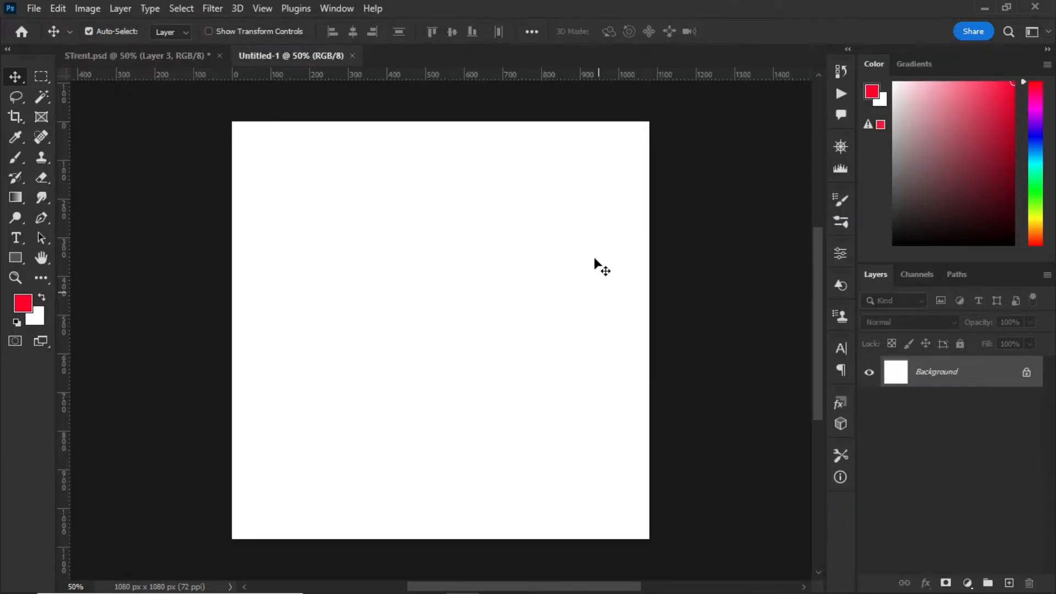
{"action": "left_click", "coordinate": [352, 56]}
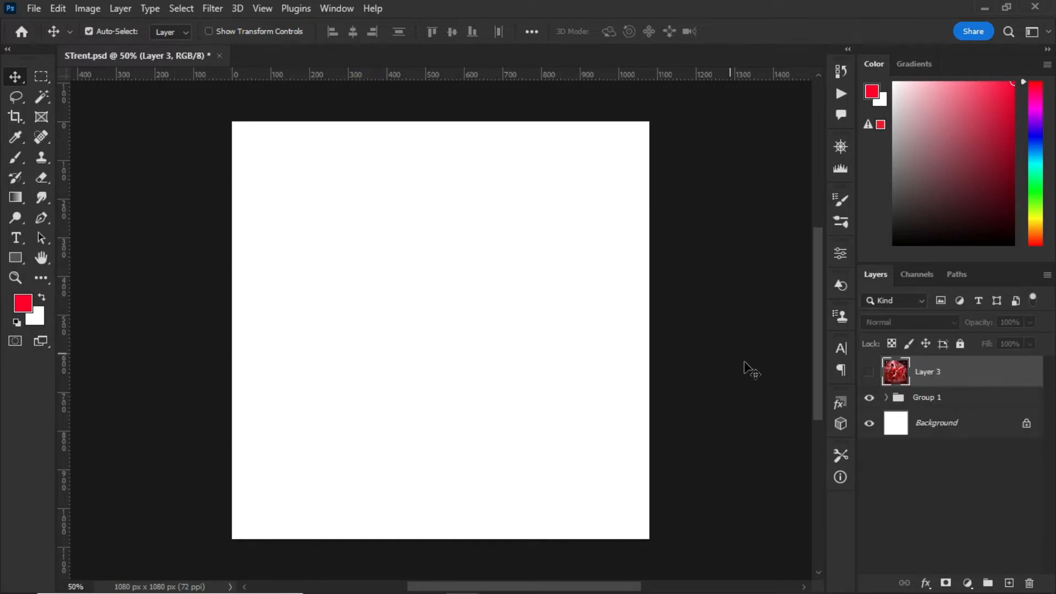
- Expand Group 1 and make the background layers Das (18), Das (27) and 272655 visible
{"action": "left_click", "coordinate": [886, 397]}
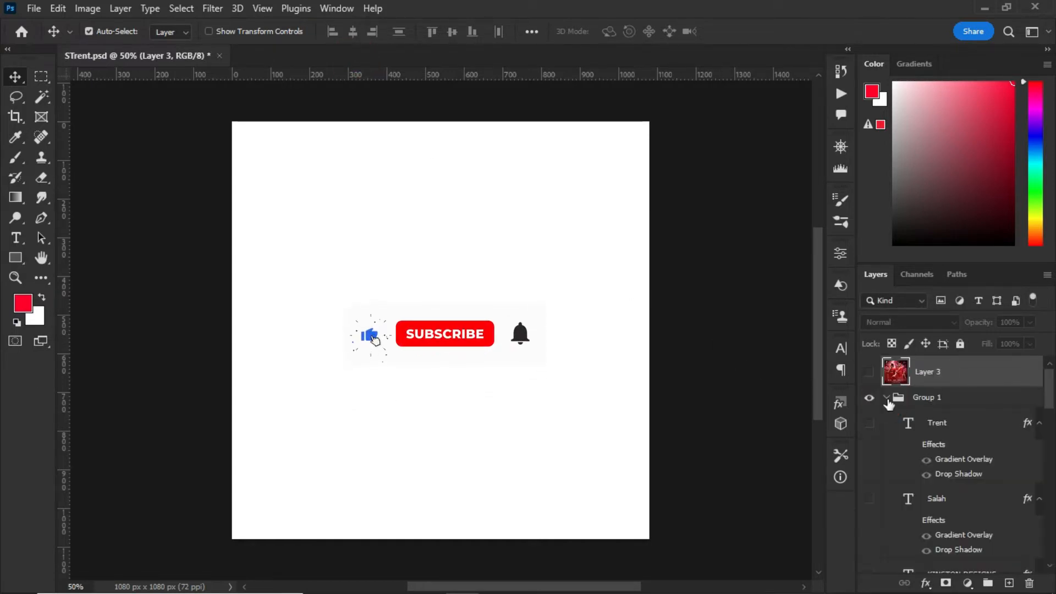
{"action": "left_click_drag", "start_coordinate": [1049, 387], "coordinate": [1050, 544]}
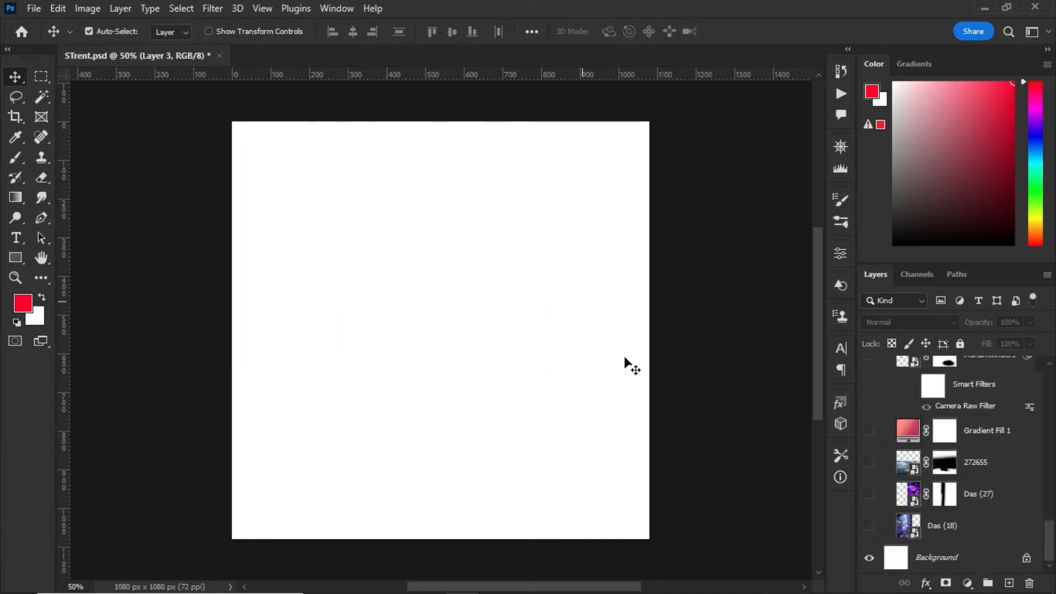
{"action": "left_click", "coordinate": [870, 527]}
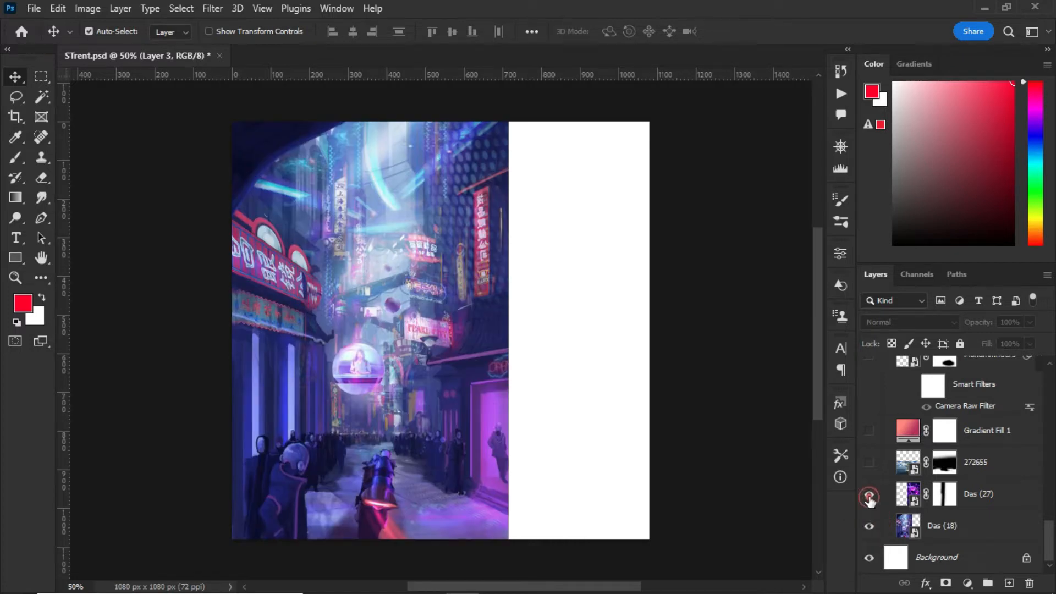
{"action": "left_click", "coordinate": [868, 494]}
{"action": "left_click", "coordinate": [869, 464]}
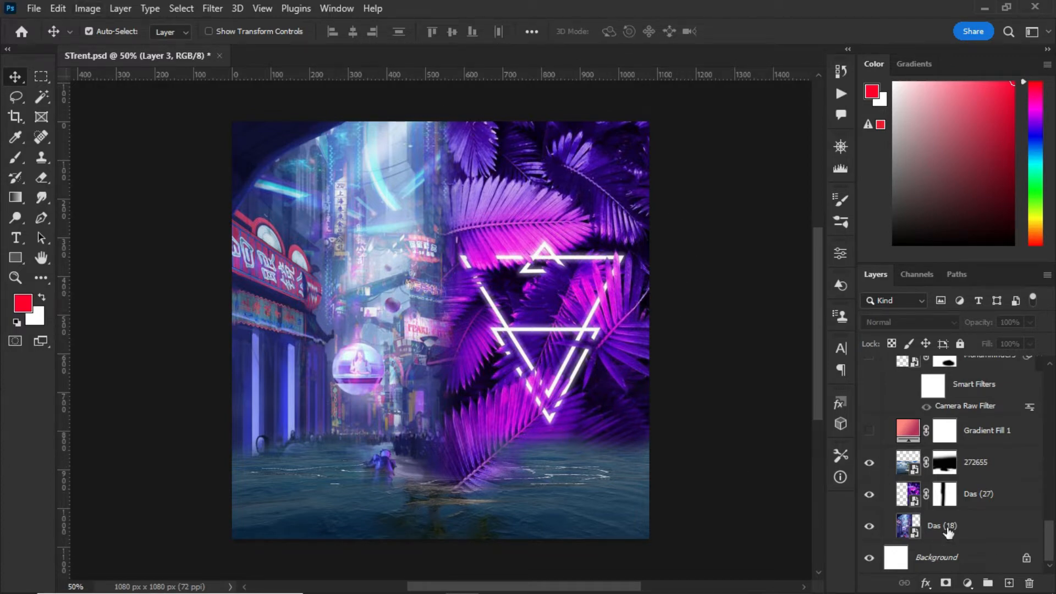
- Select the layer masks of Das (27) and 272655 in turn and activate the Brush tool
{"action": "left_click", "coordinate": [950, 502]}
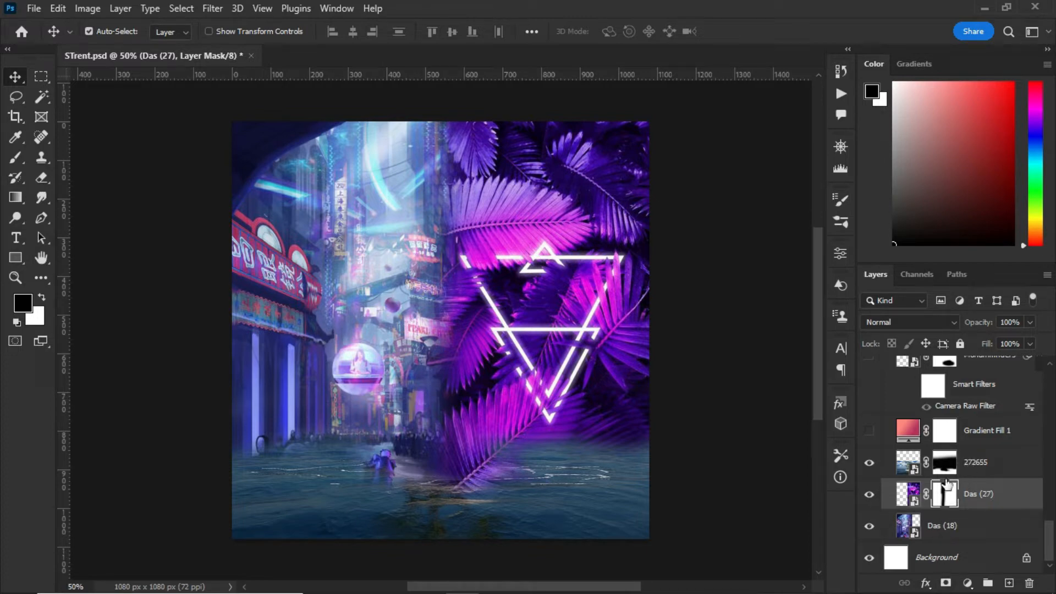
{"action": "left_click_drag", "start_coordinate": [945, 488], "coordinate": [943, 464]}
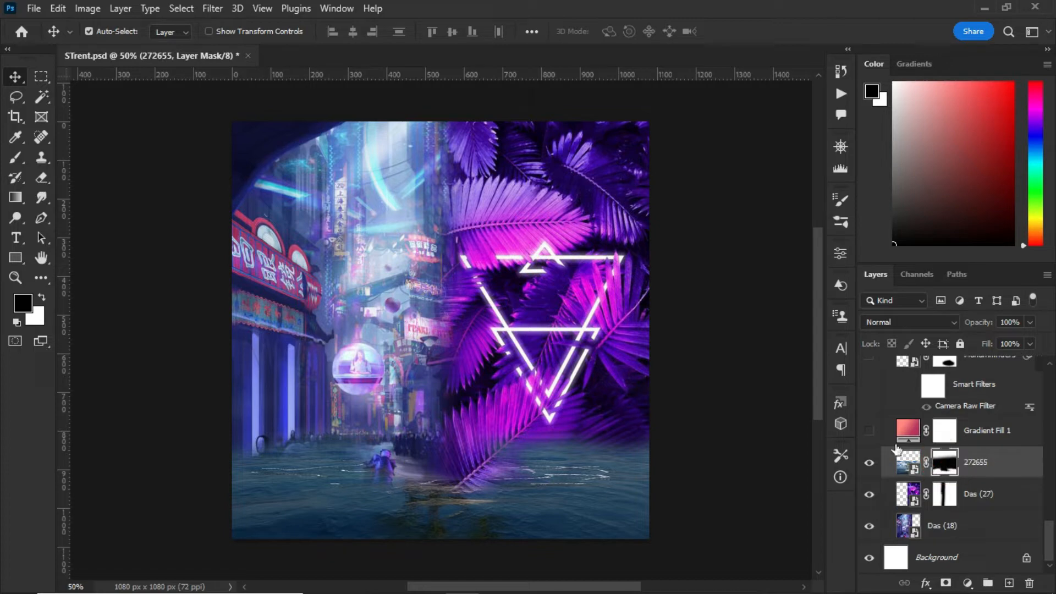
{"action": "left_click", "coordinate": [15, 158]}
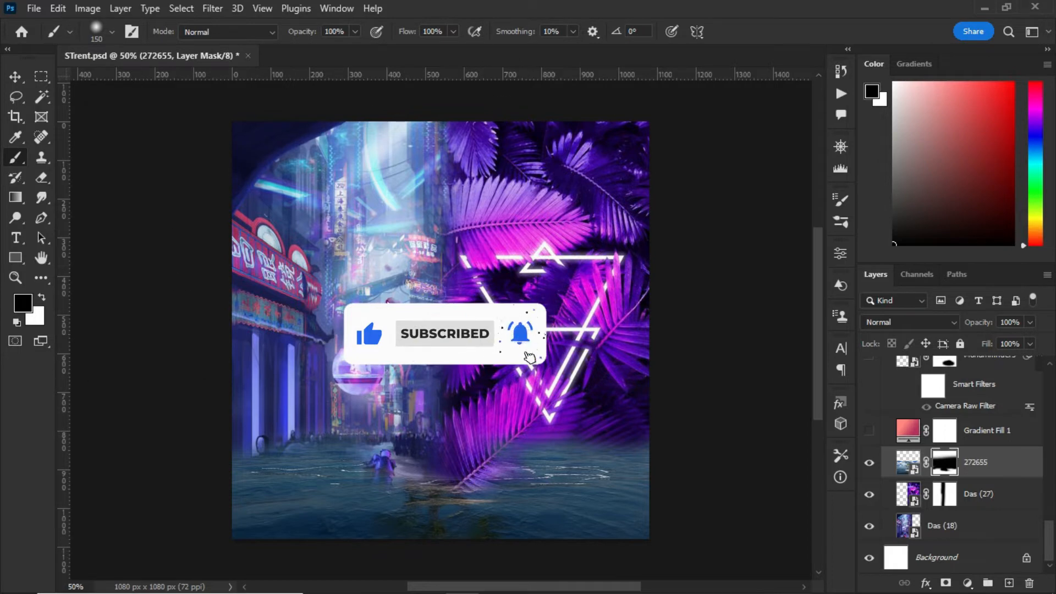
- Make the Gradient Fill 1 layer visible over the background images and select it
{"action": "left_click", "coordinate": [869, 430]}
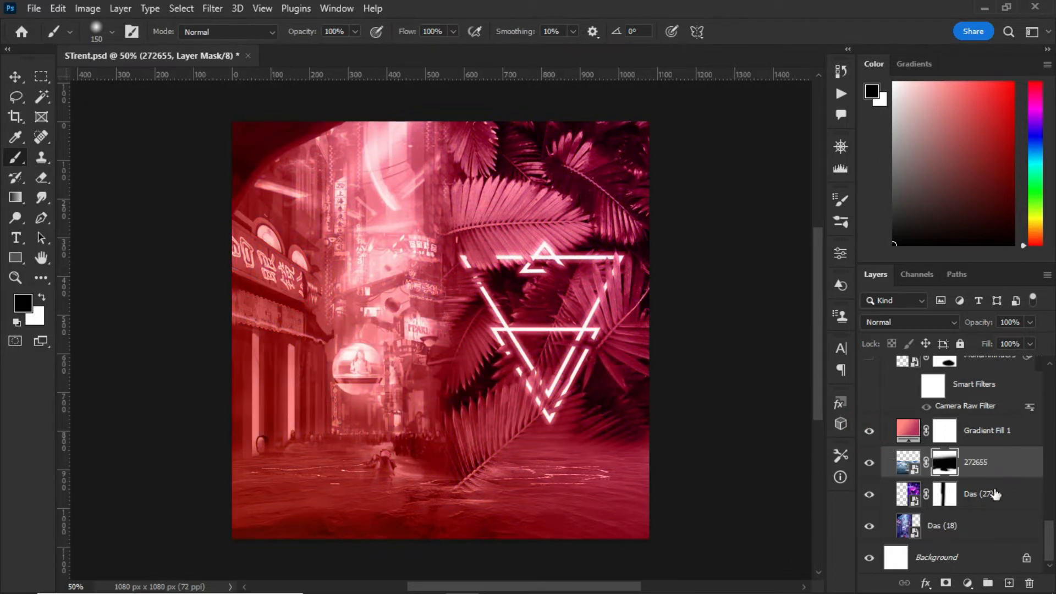
{"action": "left_click", "coordinate": [967, 582]}
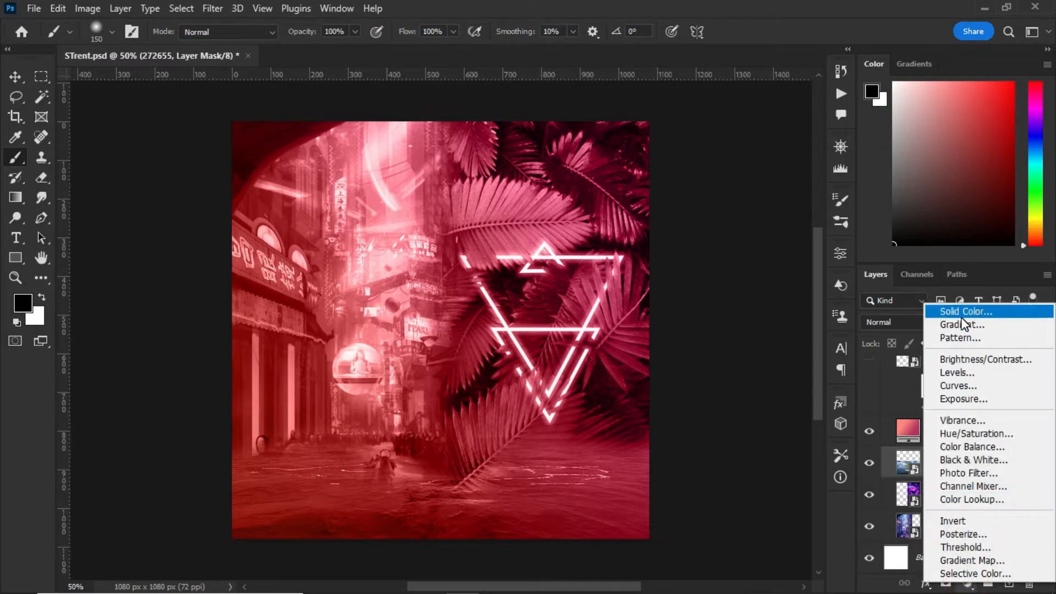
{"action": "left_click", "coordinate": [907, 437]}
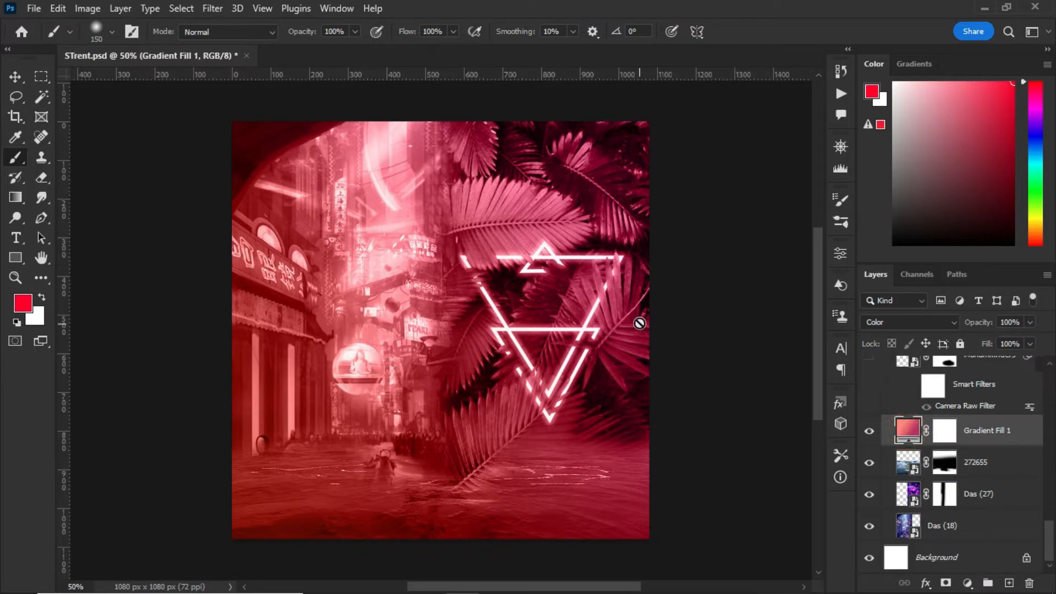
- Examine the Gradient Fill 1 settings and the Purples and Pinks gradient presets, leaving without changes
{"action": "double_click", "coordinate": [908, 435]}
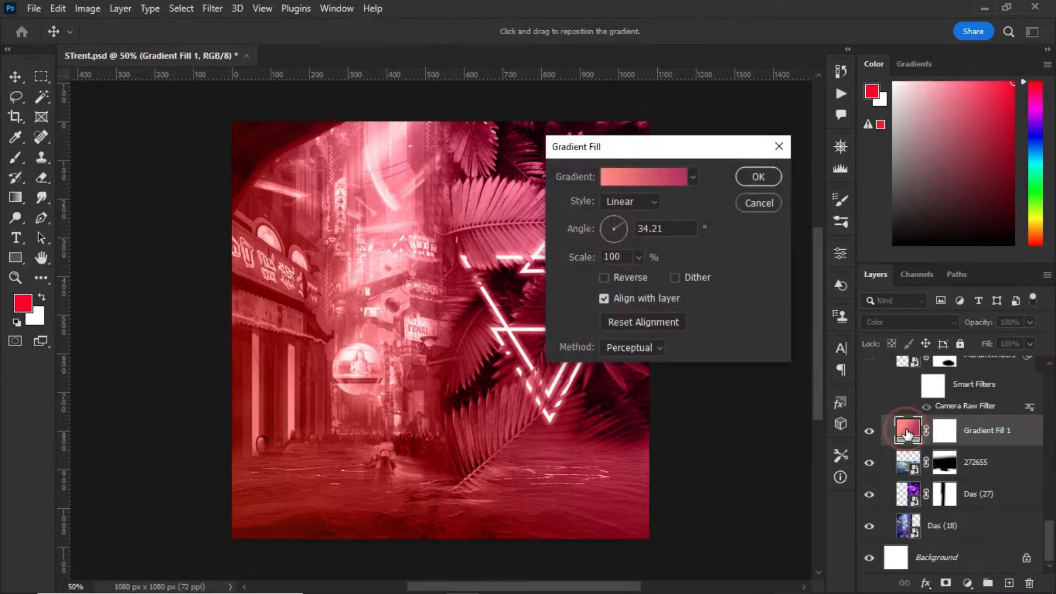
{"action": "left_click", "coordinate": [645, 180]}
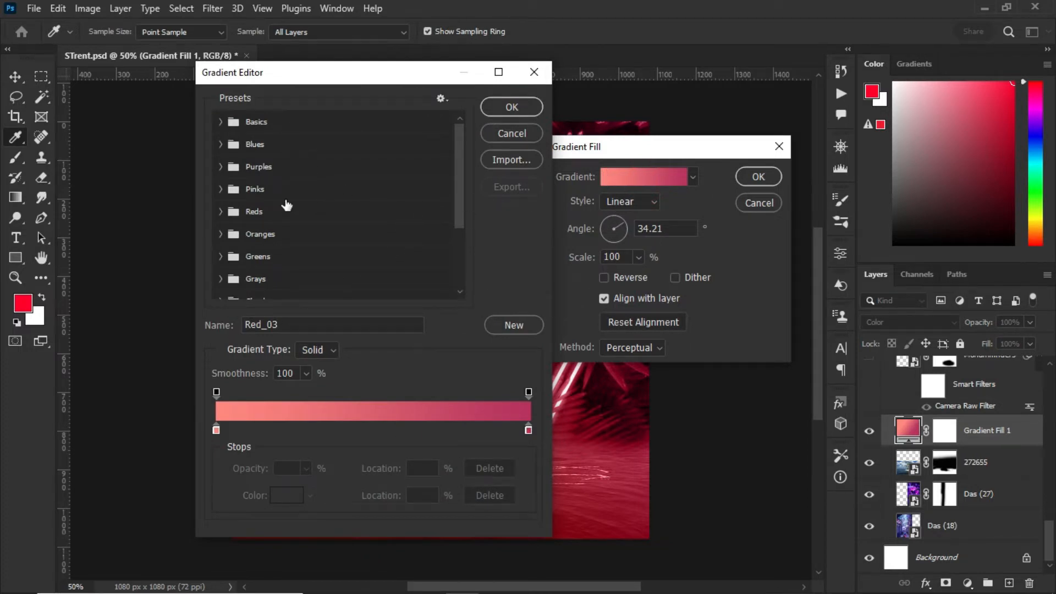
{"action": "left_click", "coordinate": [221, 166]}
{"action": "left_click", "coordinate": [222, 264]}
{"action": "scroll", "coordinate": [251, 242], "scroll_direction": "down", "scroll_amount": 1}
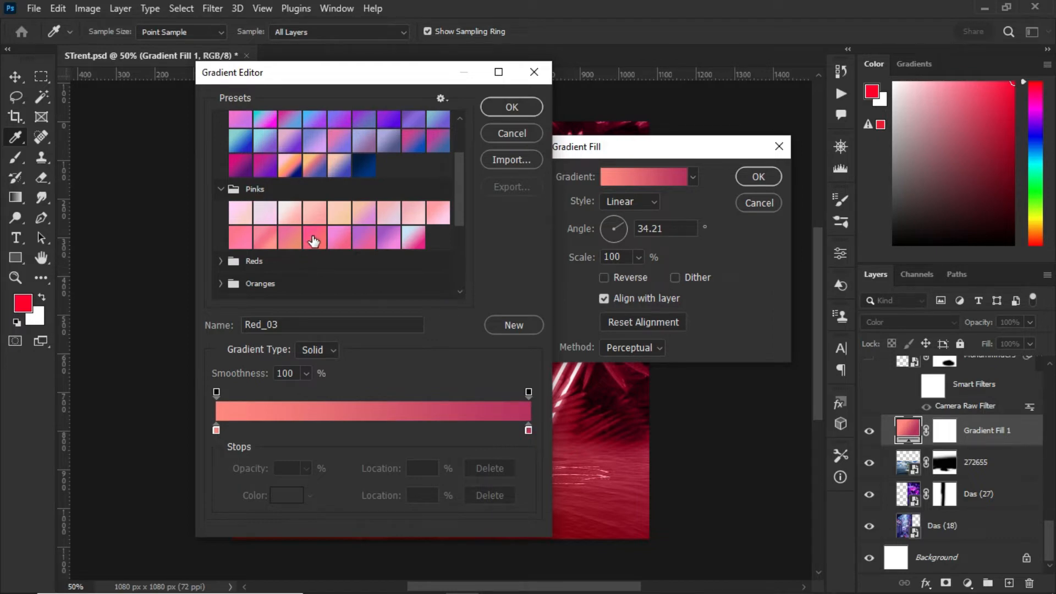
{"action": "left_click", "coordinate": [518, 128]}
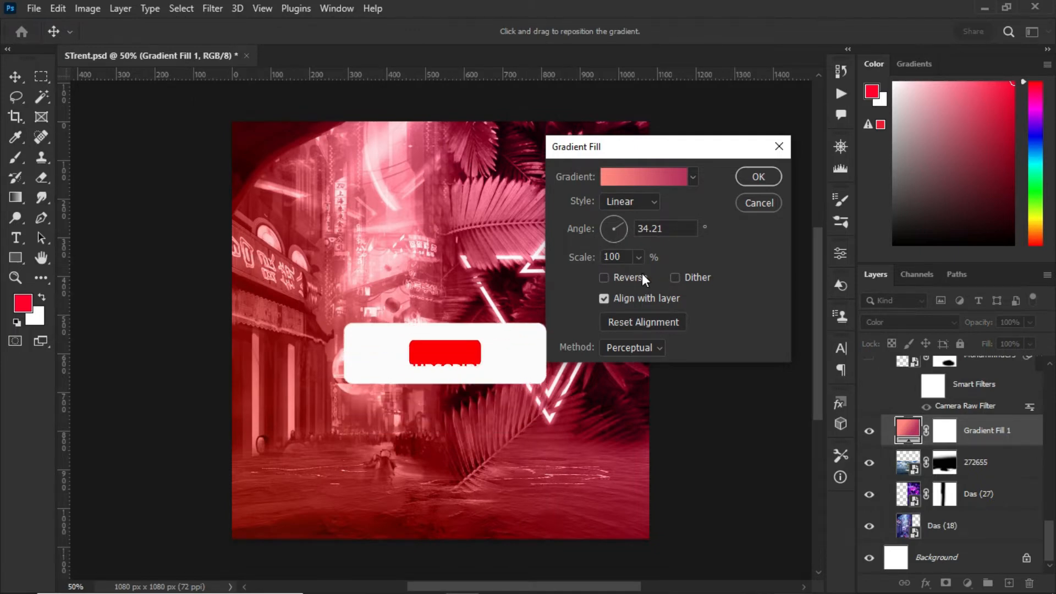
{"action": "left_click", "coordinate": [756, 204]}
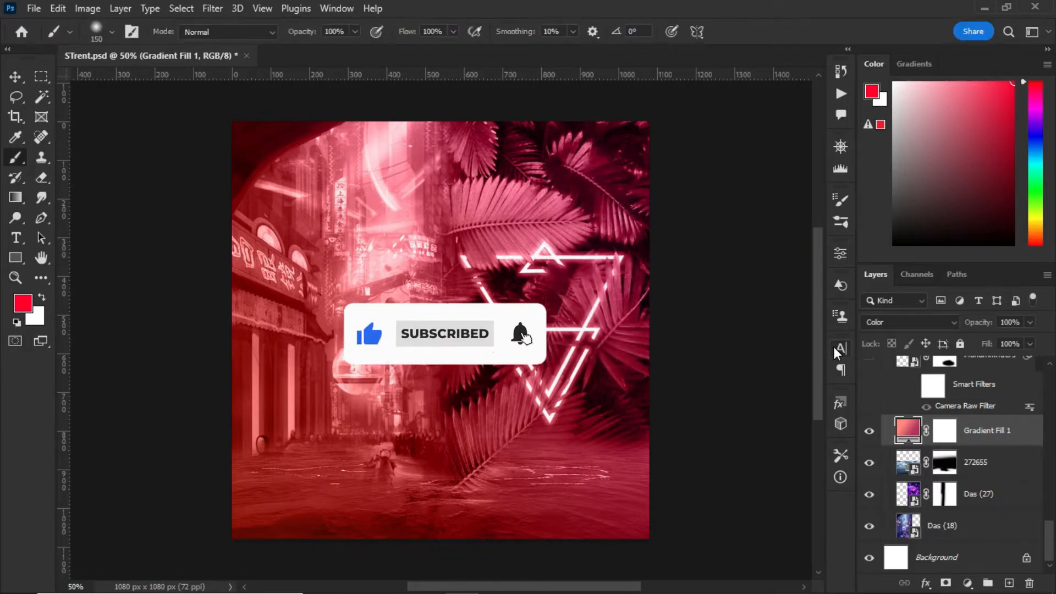
- Set the Gradient Fill 1 layer's blend mode to Color and activate the Move tool
{"action": "left_click", "coordinate": [929, 323]}
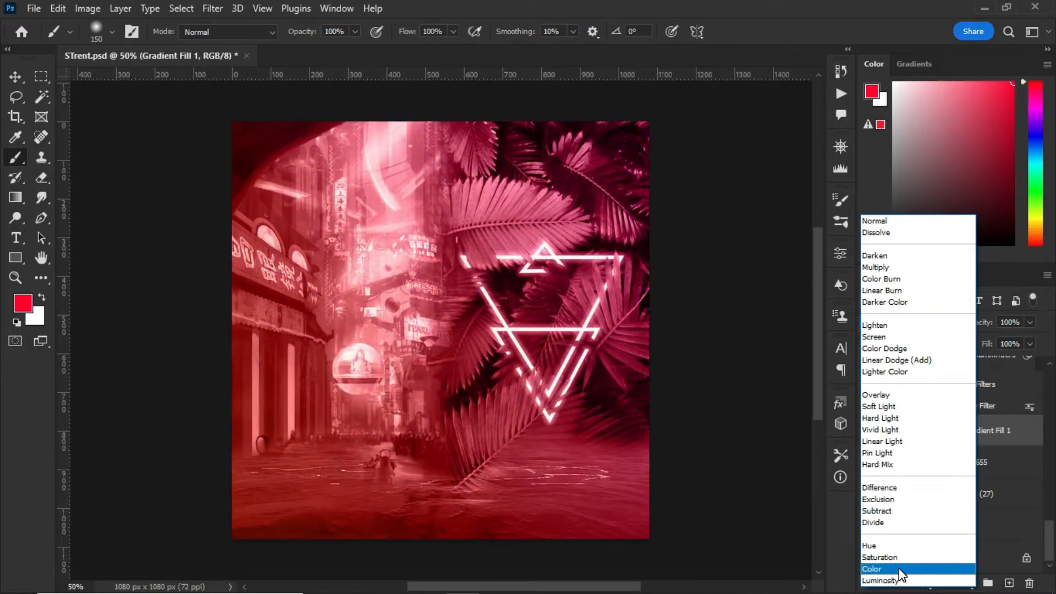
{"action": "left_click", "coordinate": [902, 568]}
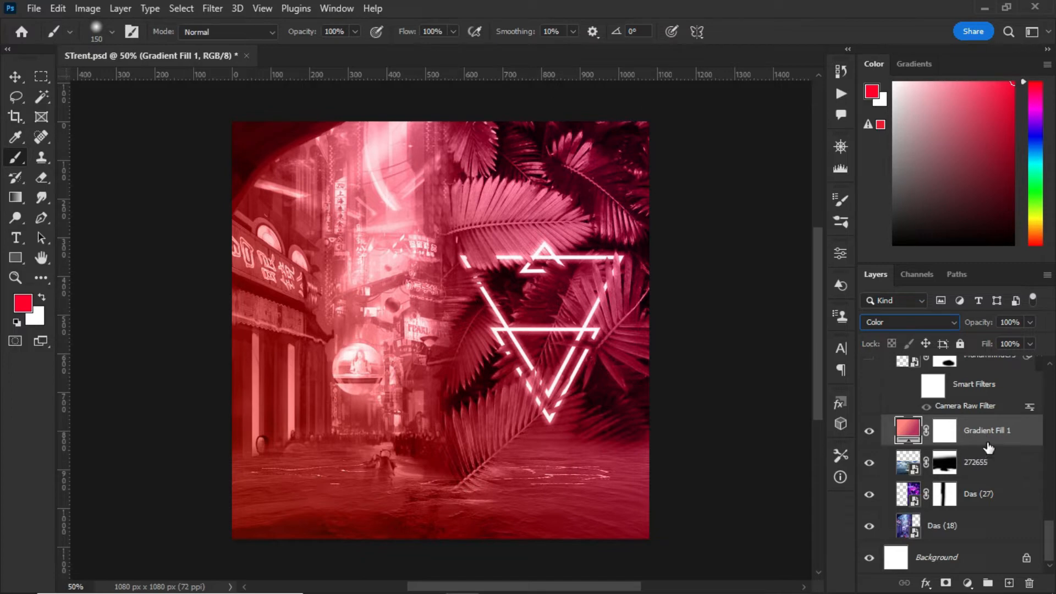
{"action": "key", "text": "v"}
- Make the Mohamed Salah and Trent Alexander-Arnold cutout layers visible and turn on the smart filters of both
{"action": "scroll", "coordinate": [990, 440], "scroll_direction": "up", "scroll_amount": 2}
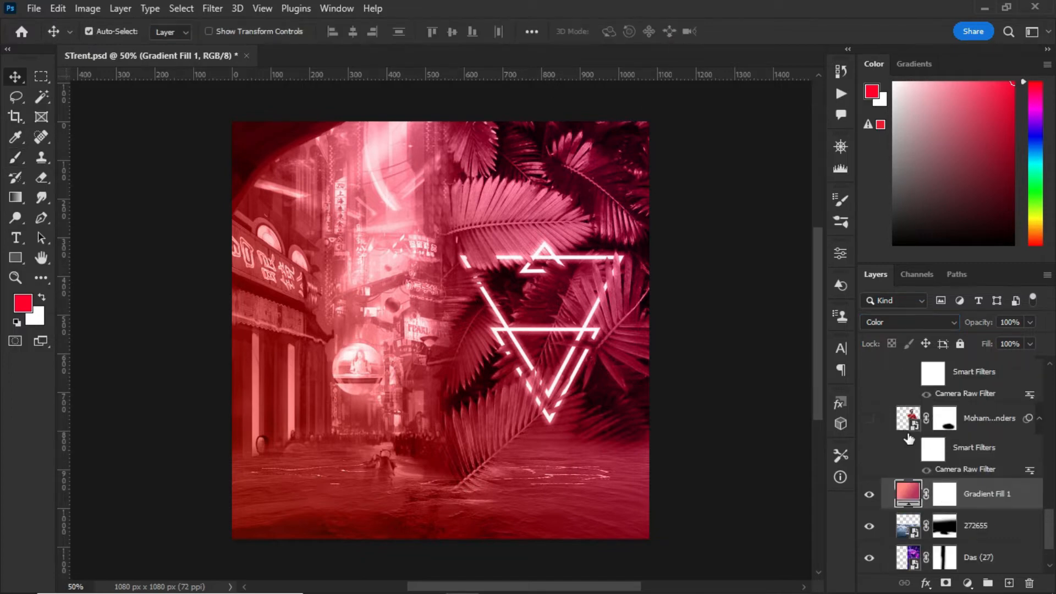
{"action": "left_click", "coordinate": [870, 419]}
{"action": "scroll", "coordinate": [963, 431], "scroll_direction": "up", "scroll_amount": 1}
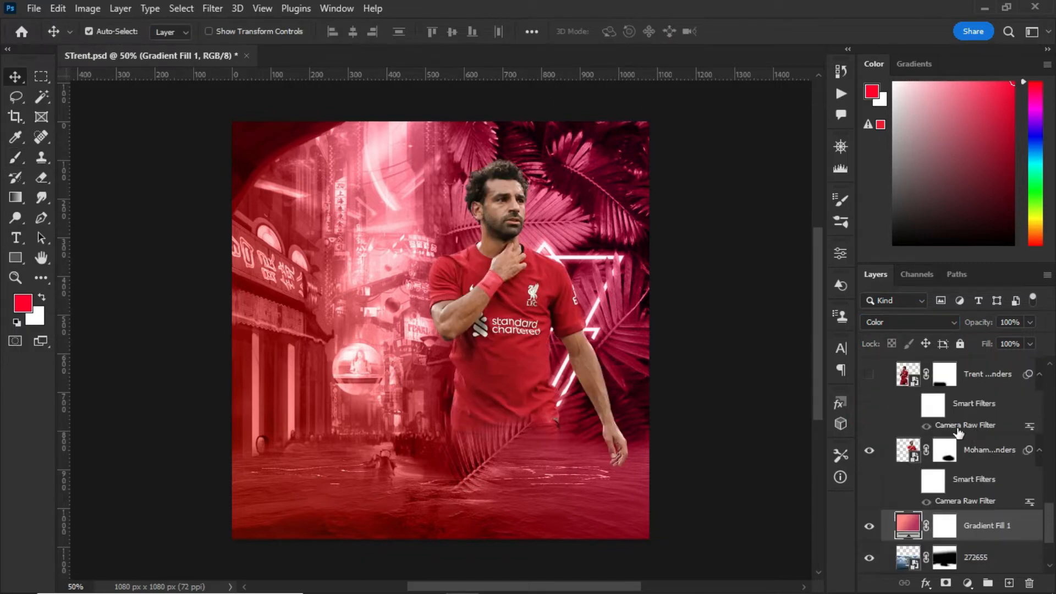
{"action": "left_click", "coordinate": [869, 374]}
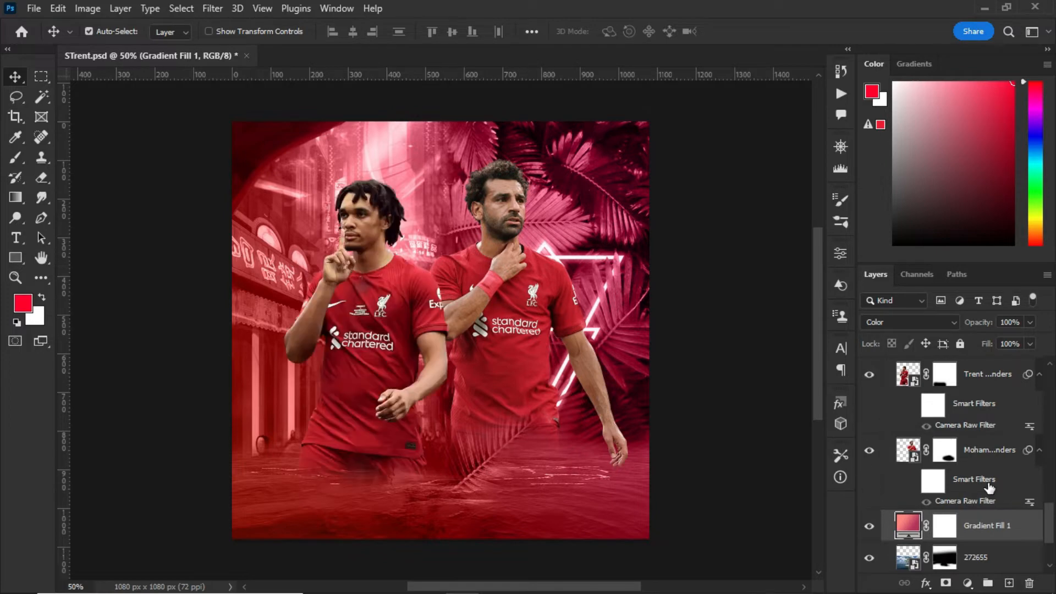
{"action": "left_click", "coordinate": [914, 481]}
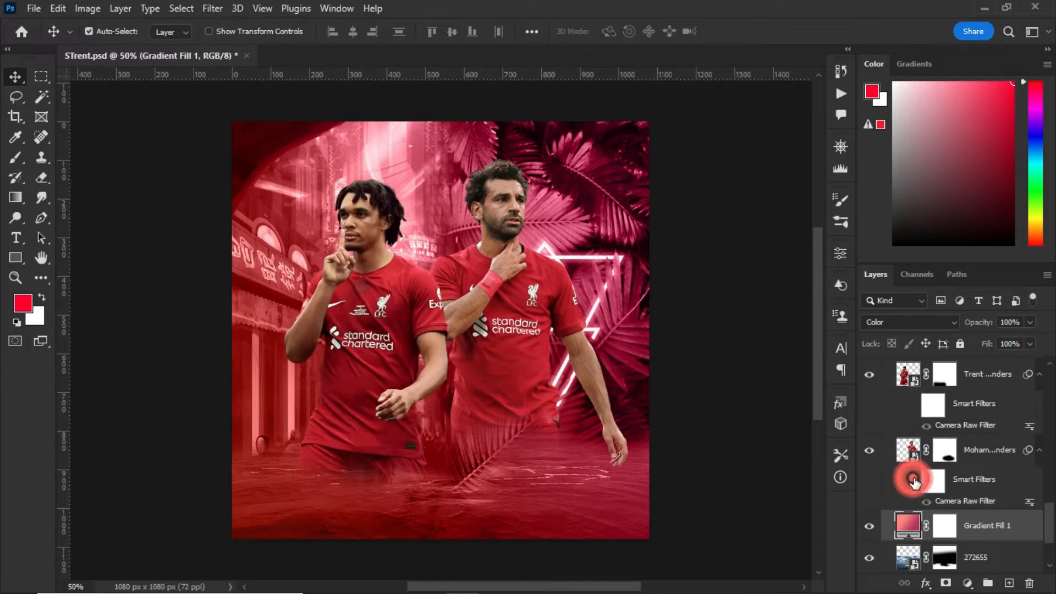
{"action": "left_click", "coordinate": [914, 405]}
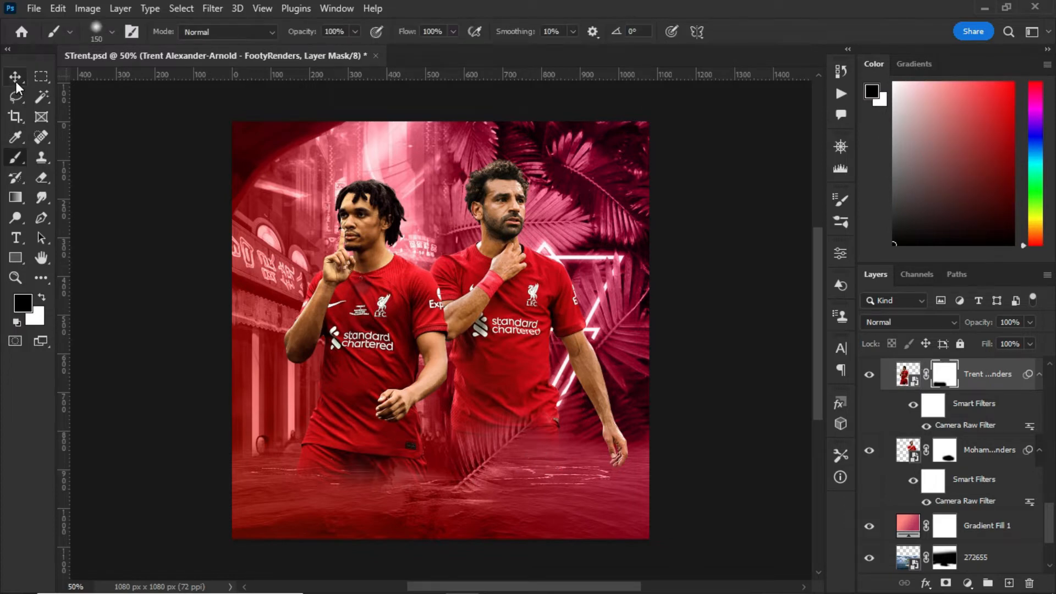
- Examine the Trent layer's Camera Raw Filter, including the Basic and Detail settings and the Color Mixer's reds and oranges
{"action": "left_click", "coordinate": [16, 78]}
{"action": "left_click", "coordinate": [972, 428]}
{"action": "left_click", "coordinate": [972, 427]}
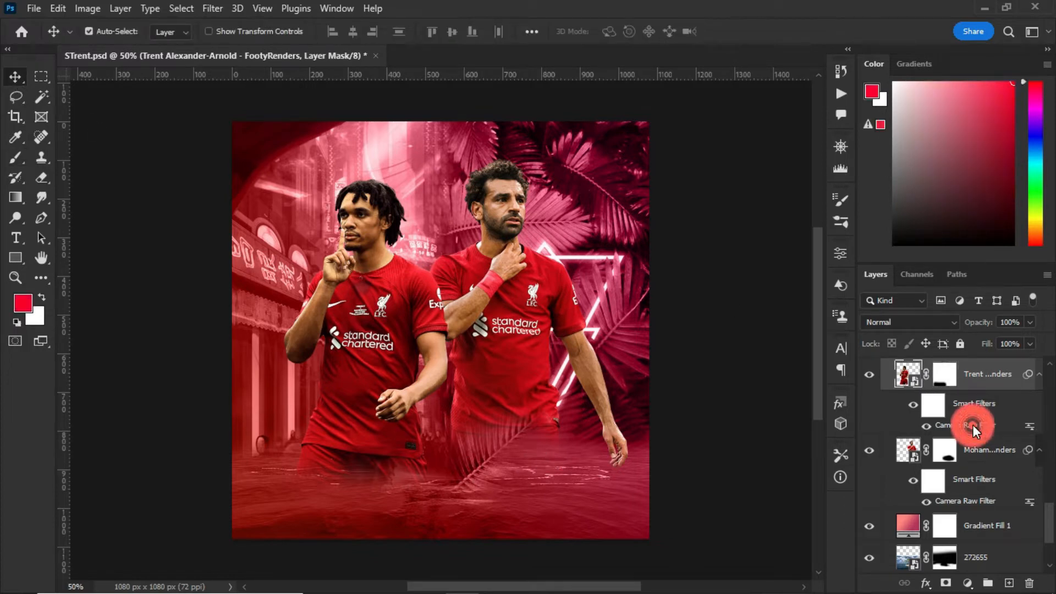
{"action": "double_click", "coordinate": [963, 417]}
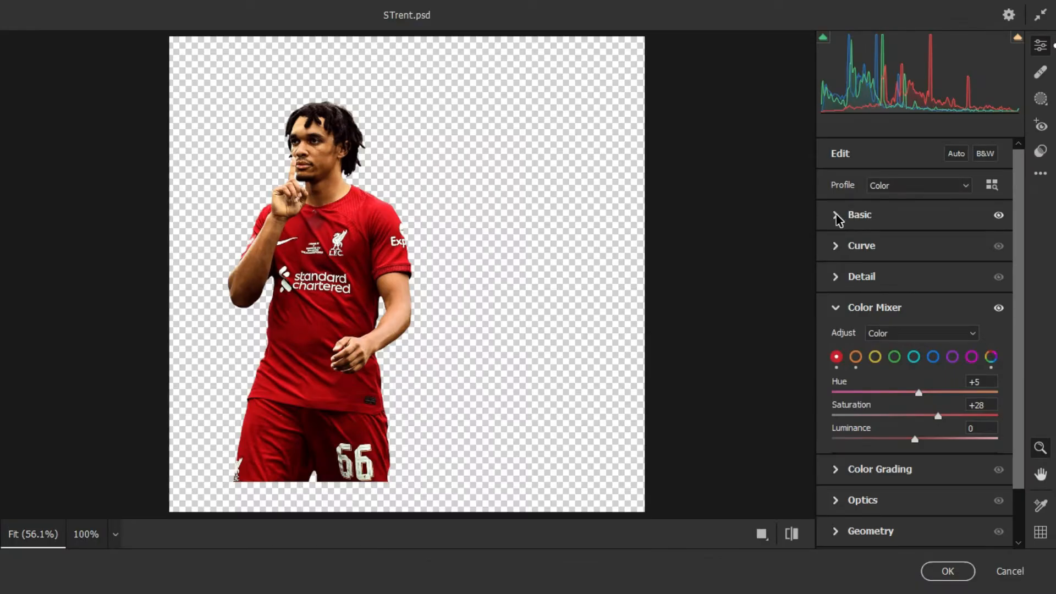
{"action": "left_click", "coordinate": [836, 215]}
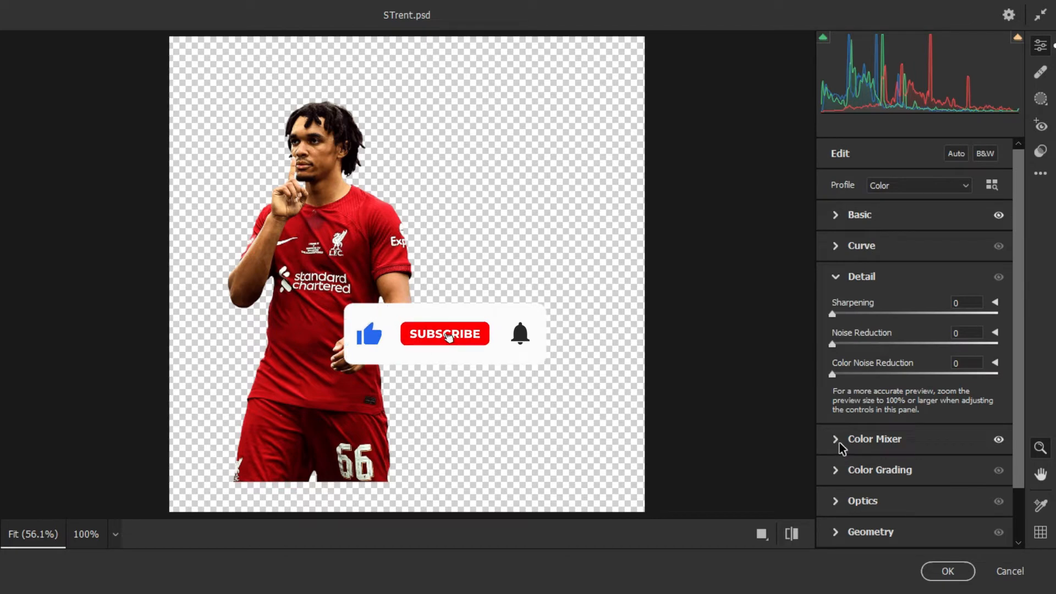
{"action": "left_click", "coordinate": [838, 441]}
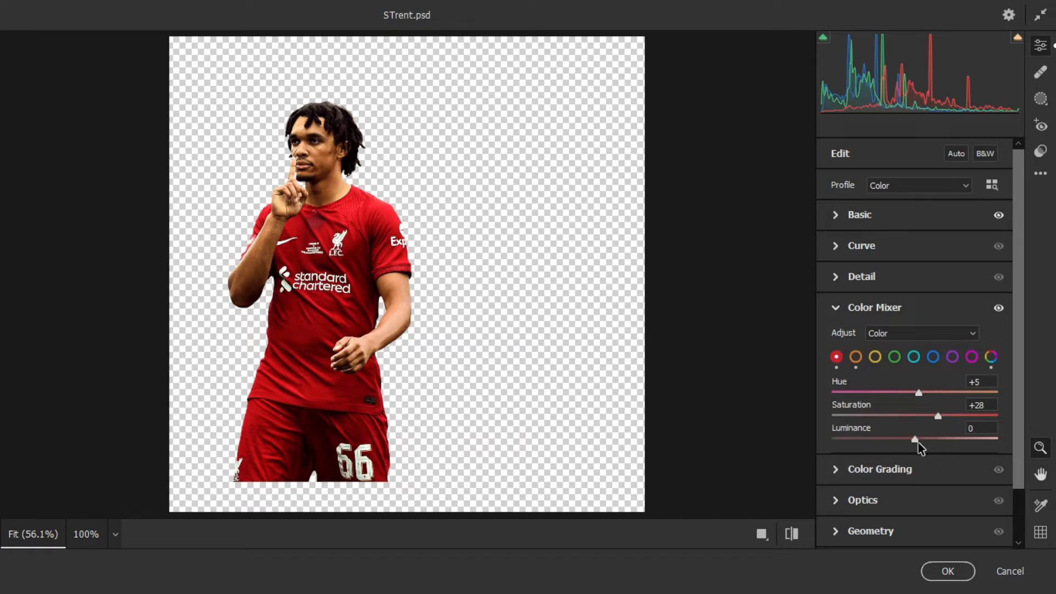
{"action": "left_click", "coordinate": [855, 356]}
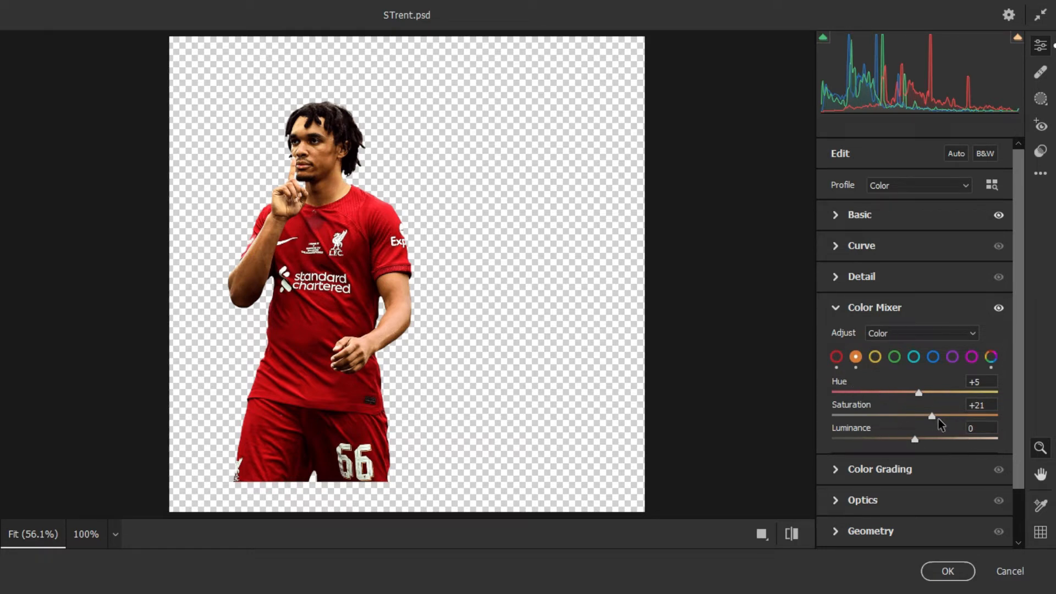
{"action": "left_click", "coordinate": [935, 570]}
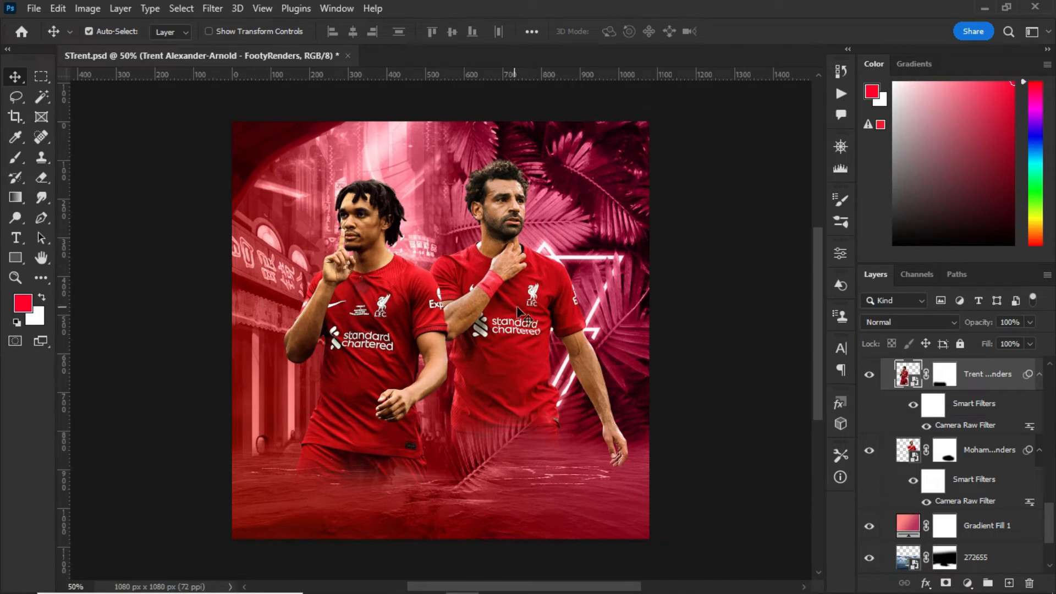
- Make Layer 2 above the player cutouts visible and select it, keeping its name
{"action": "left_click", "coordinate": [1051, 505]}
{"action": "left_click", "coordinate": [1049, 493]}
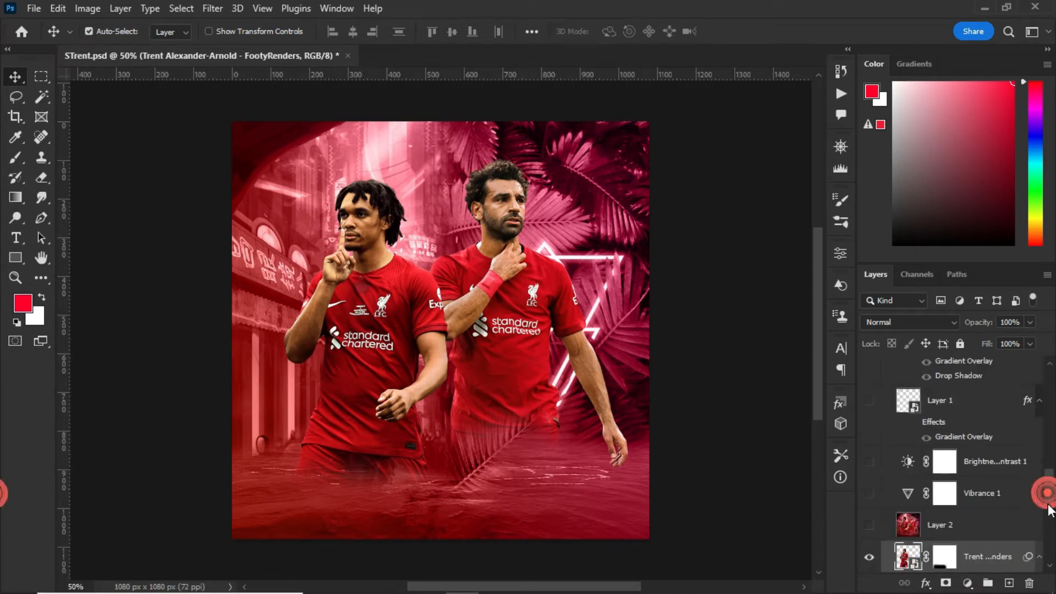
{"action": "left_click", "coordinate": [870, 525]}
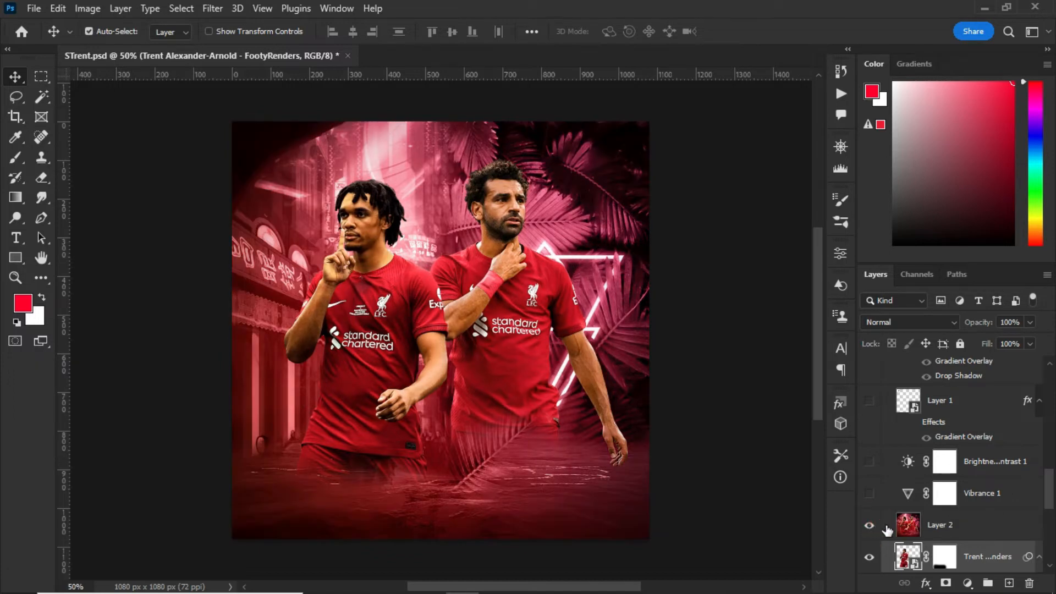
{"action": "double_click", "coordinate": [939, 525]}
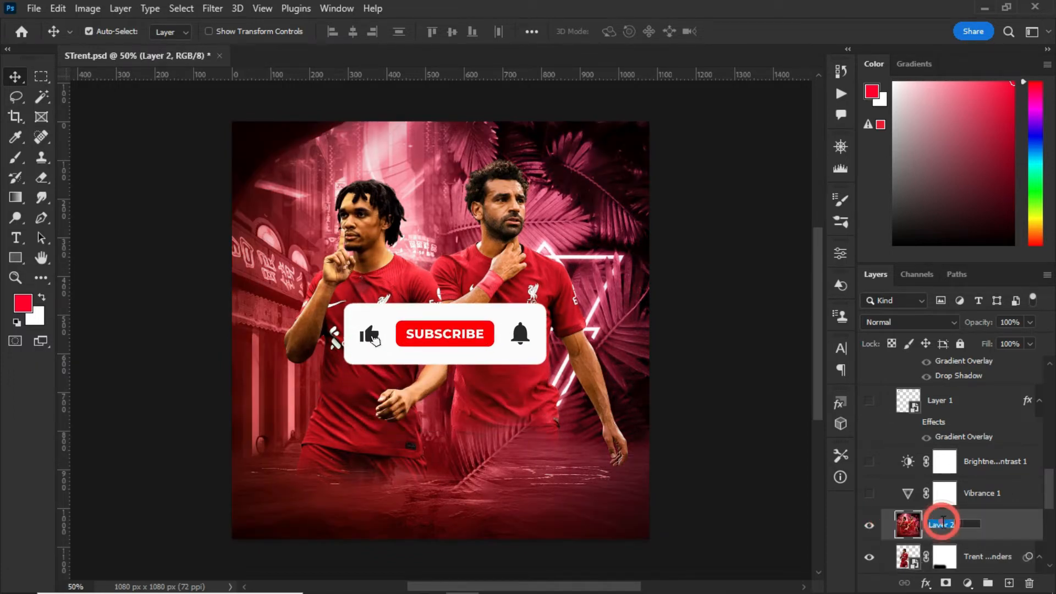
{"action": "left_click", "coordinate": [998, 528]}
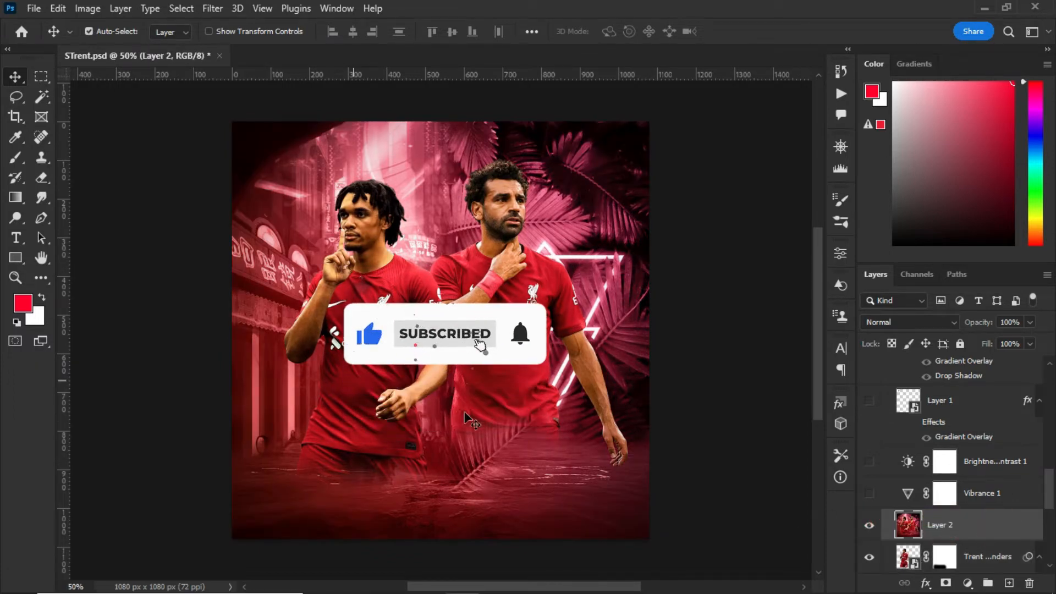
{"action": "left_click", "coordinate": [213, 8]}
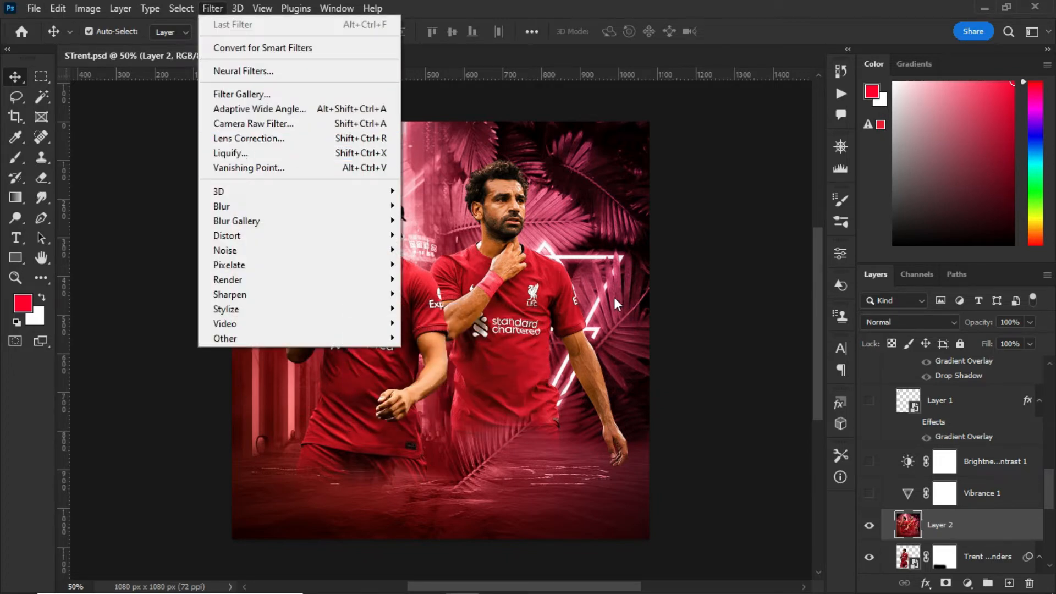
{"action": "left_click", "coordinate": [754, 299]}
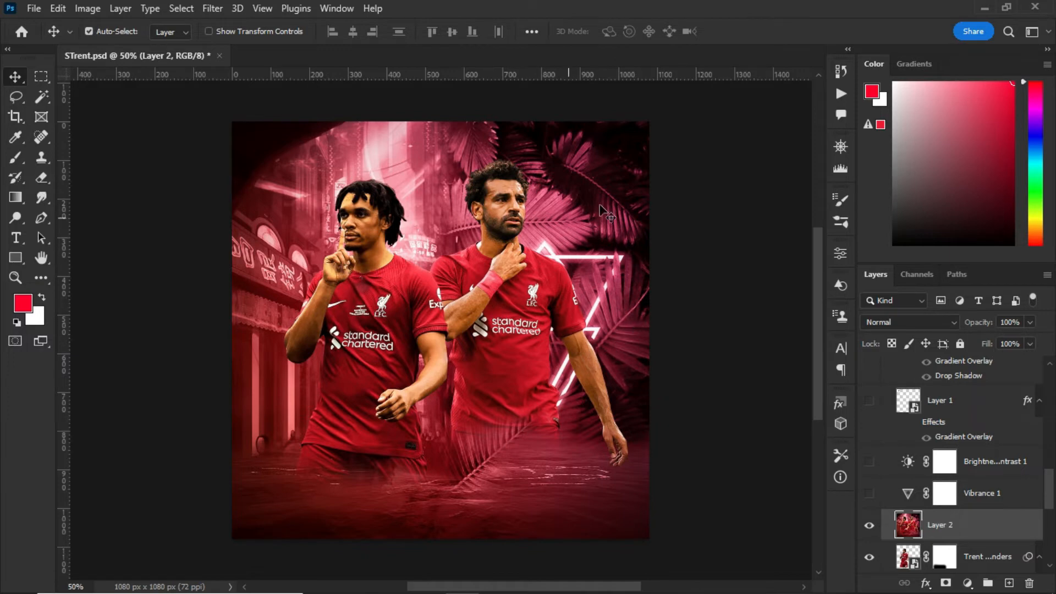
- Make the Vibrance 1 and Brightness/Contrast 1 adjustment layers visible and review the settings of both
{"action": "left_click", "coordinate": [869, 492]}
{"action": "left_click", "coordinate": [868, 461]}
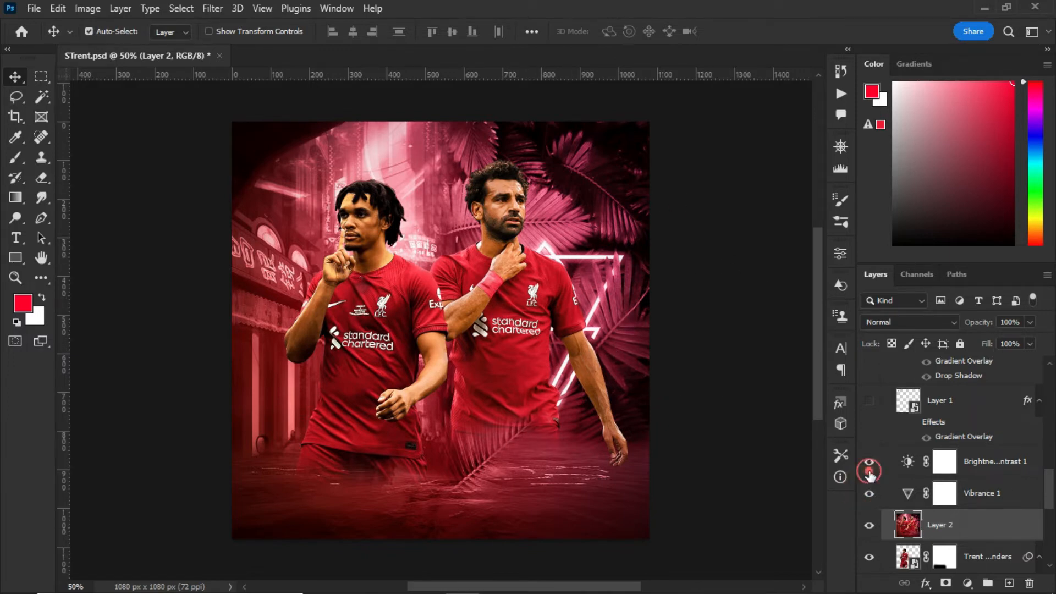
{"action": "double_click", "coordinate": [908, 494]}
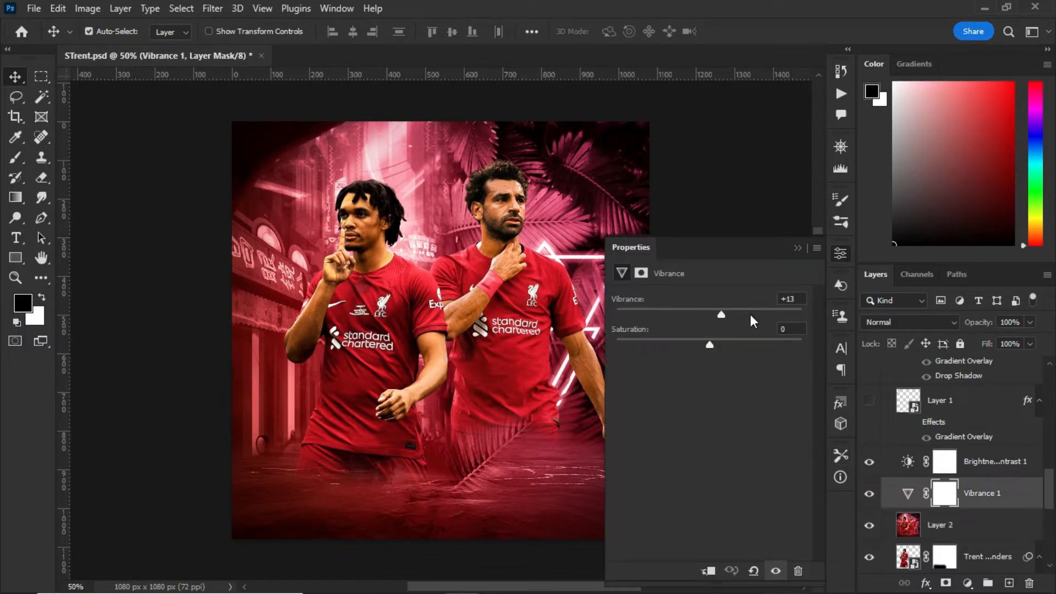
{"action": "left_click", "coordinate": [797, 247]}
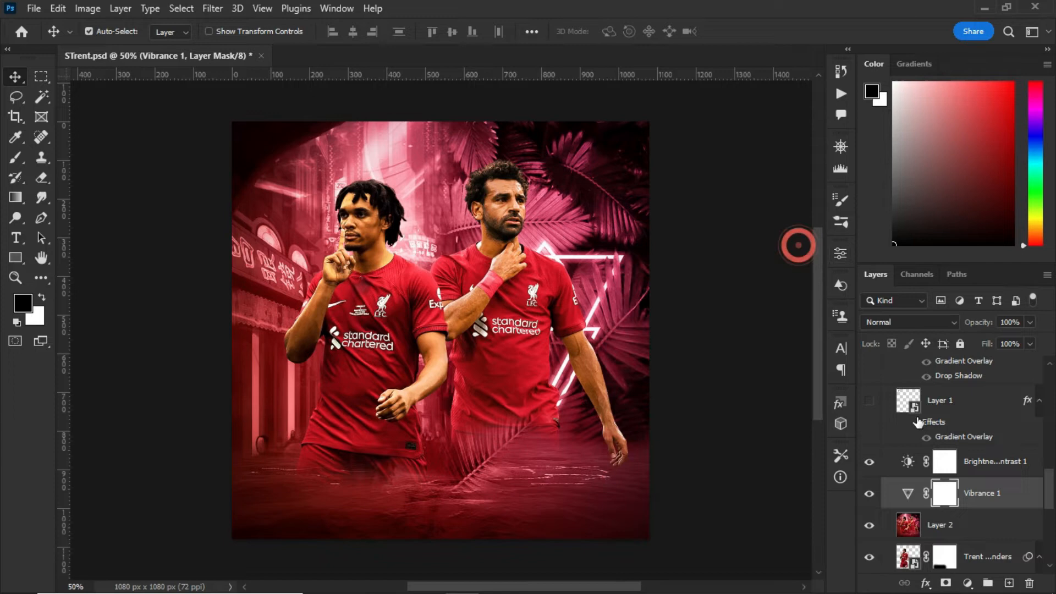
{"action": "double_click", "coordinate": [907, 462]}
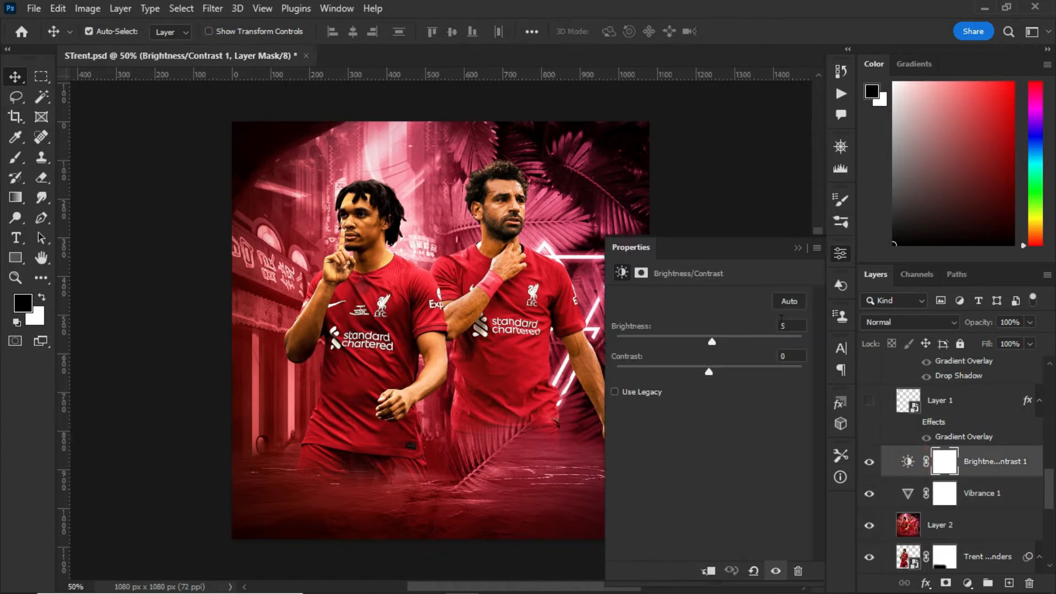
{"action": "left_click", "coordinate": [797, 250]}
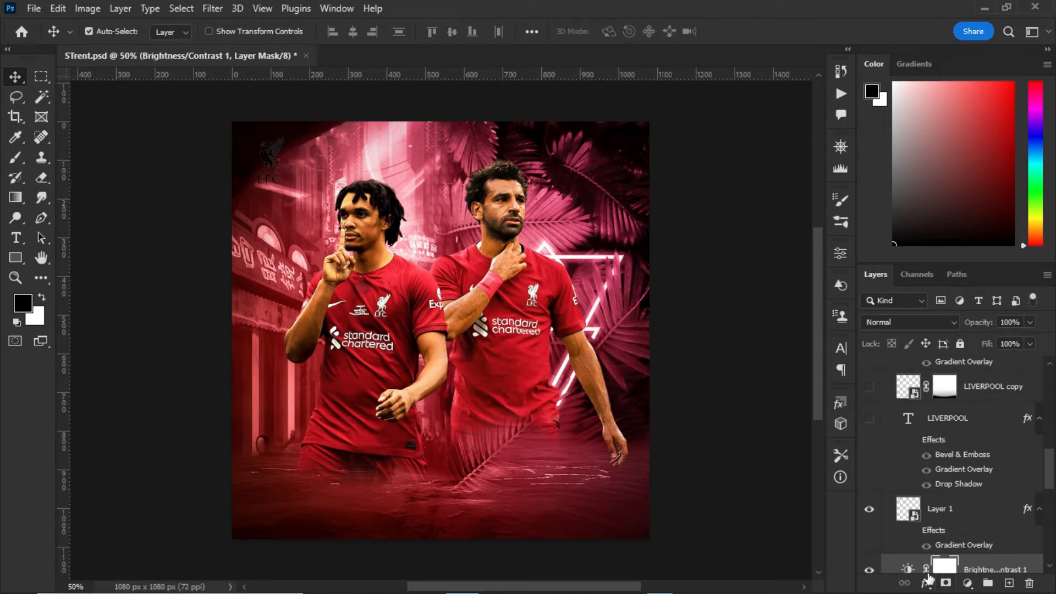
- Turn on the effects of the LFC logo on Layer 1 and review its Gradient Overlay settings without changing them
{"action": "left_click", "coordinate": [913, 530]}
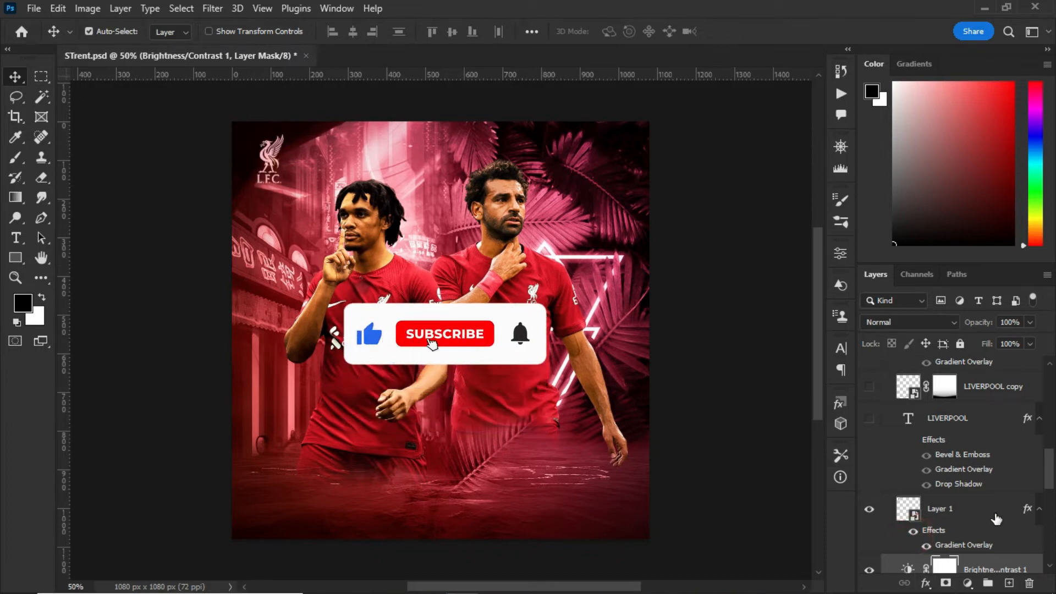
{"action": "scroll", "coordinate": [994, 514], "scroll_direction": "down", "scroll_amount": 1}
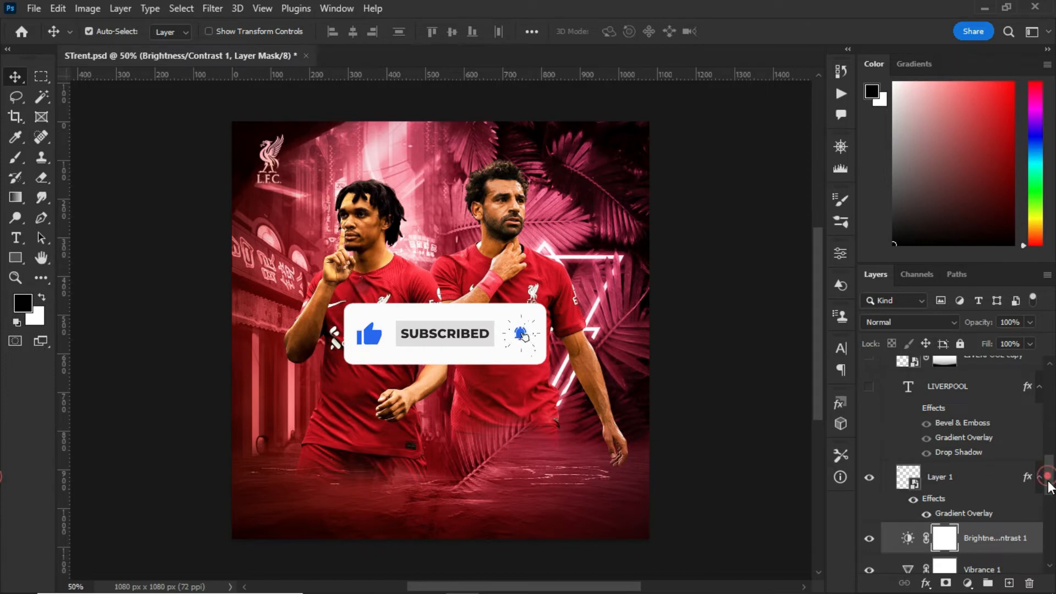
{"action": "scroll", "coordinate": [1045, 478], "scroll_direction": "down", "scroll_amount": 1}
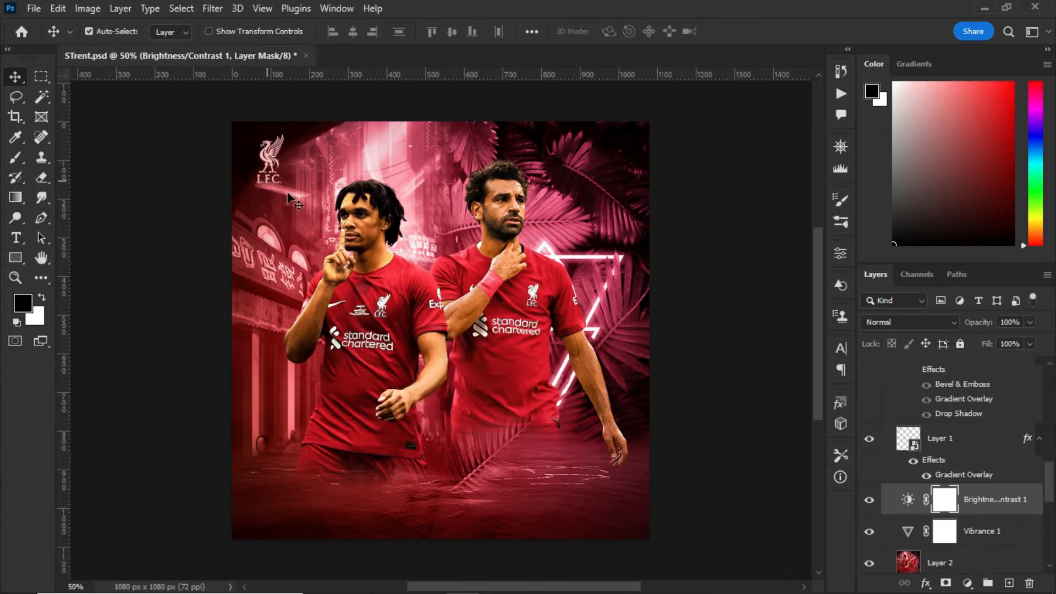
{"action": "double_click", "coordinate": [976, 476]}
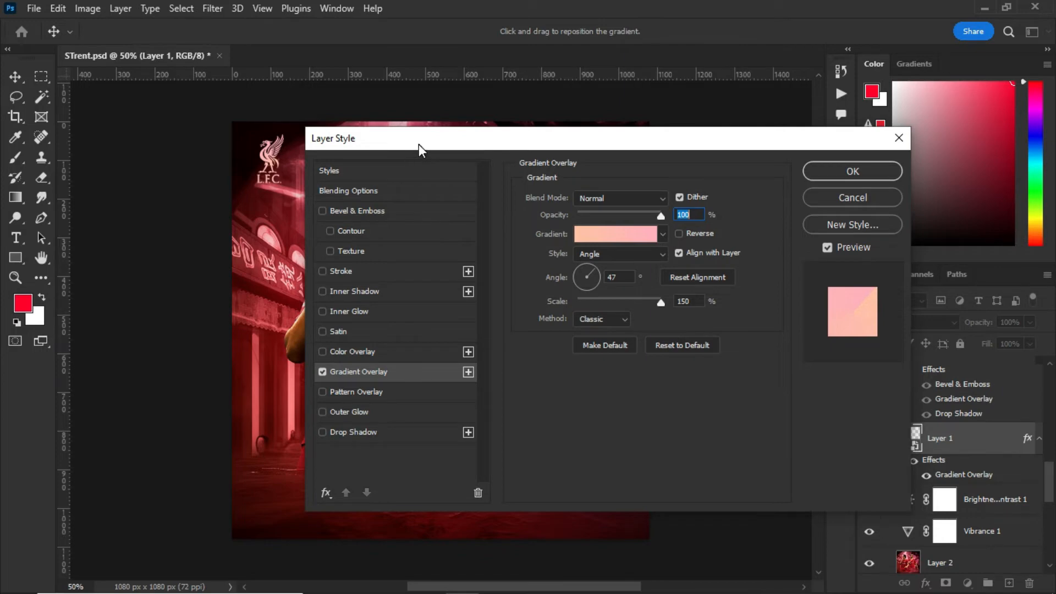
{"action": "left_click_drag", "start_coordinate": [418, 144], "coordinate": [707, 144]}
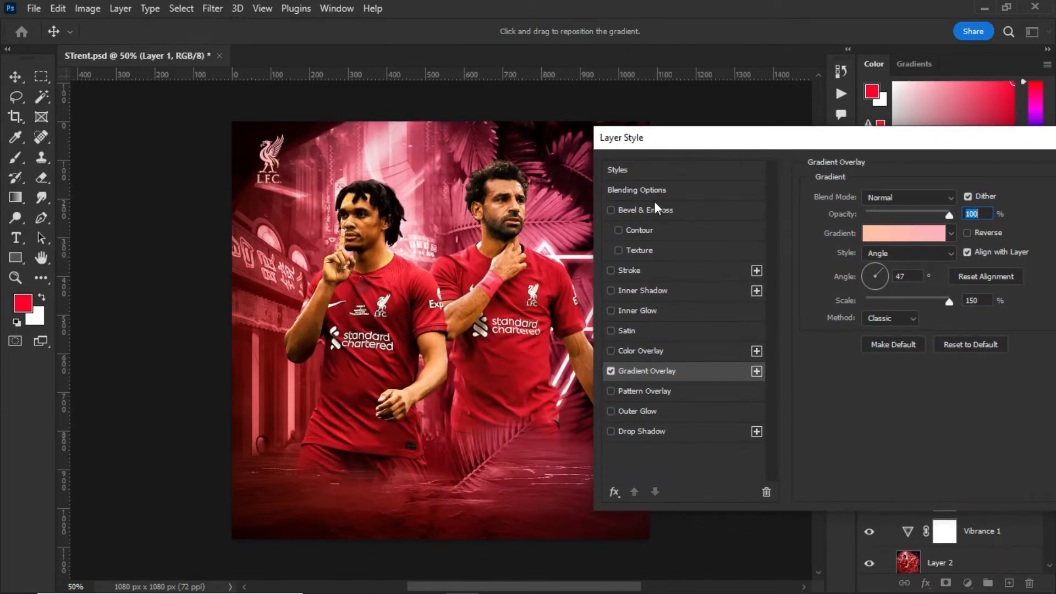
{"action": "left_click_drag", "start_coordinate": [812, 137], "coordinate": [497, 160]}
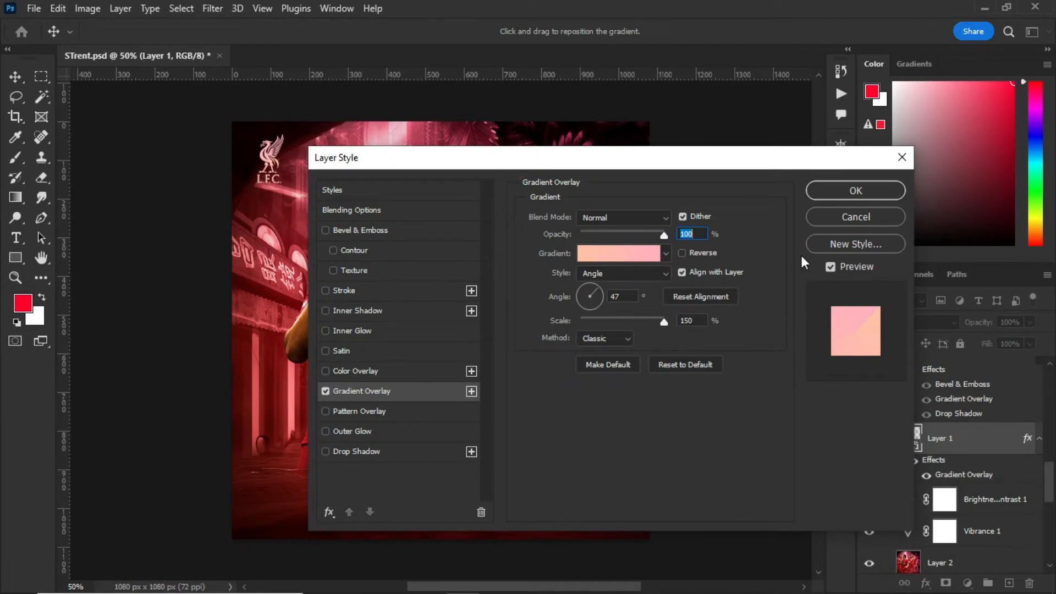
{"action": "left_click", "coordinate": [848, 214]}
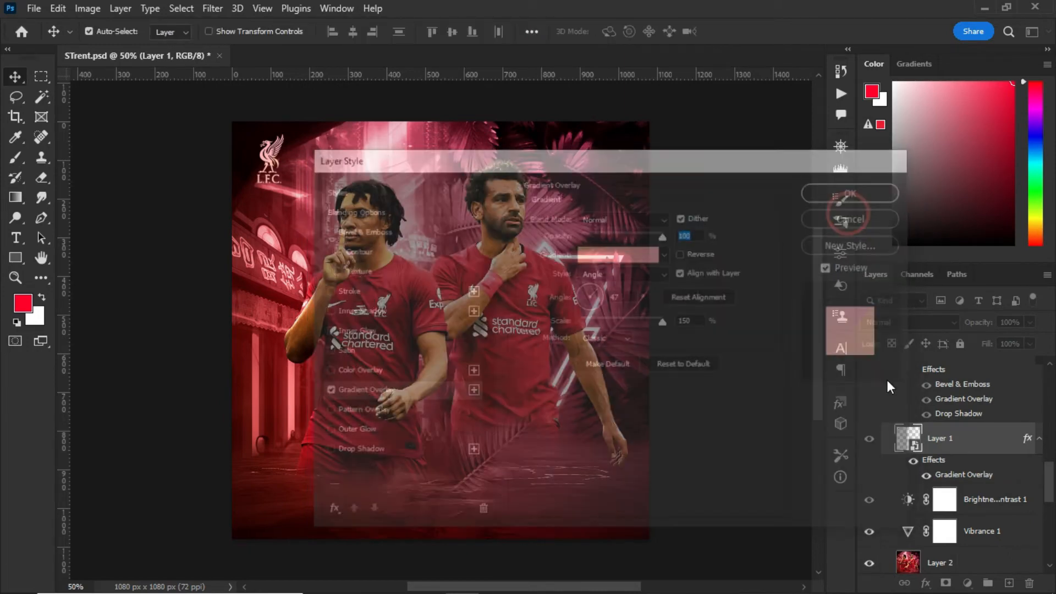
- Make the LIVERPOOL text layer visible and turn on its layer effects
{"action": "scroll", "coordinate": [955, 450], "scroll_direction": "up", "scroll_amount": 2}
{"action": "scroll", "coordinate": [956, 451], "scroll_direction": "up", "scroll_amount": 2}
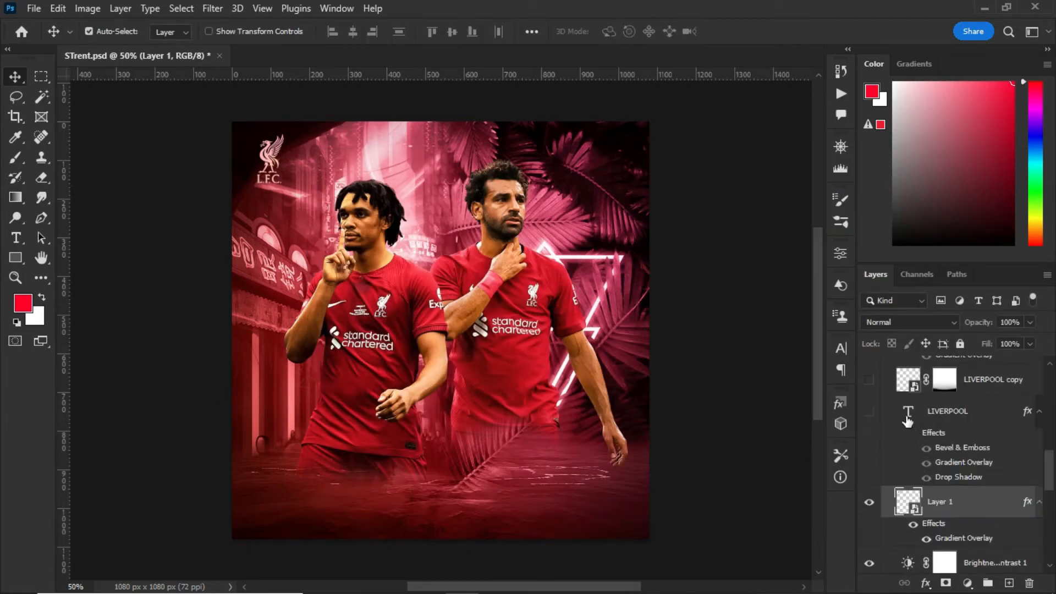
{"action": "left_click", "coordinate": [870, 413]}
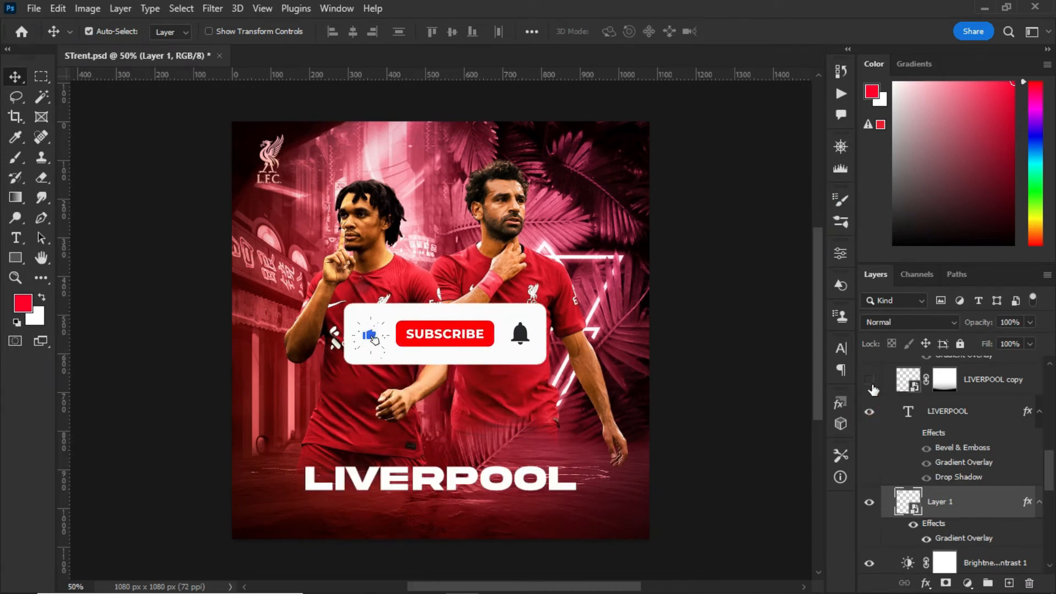
{"action": "left_click", "coordinate": [913, 436]}
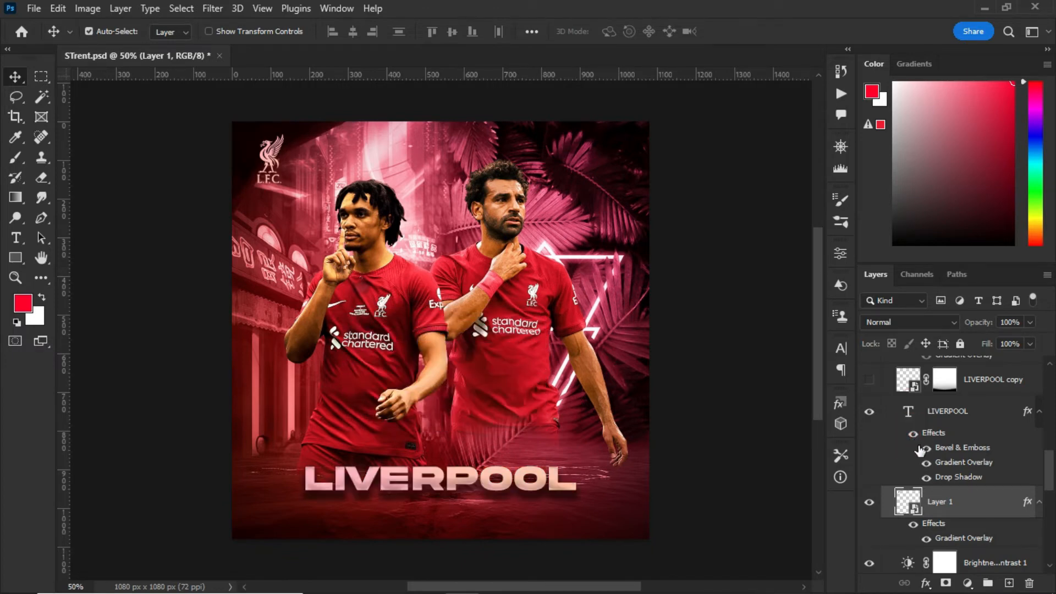
- Examine the LIVERPOOL text's layer style: Bevel & Emboss, its custom contour curve, Gradient Overlay and Drop Shadow, keeping all settings
{"action": "double_click", "coordinate": [920, 449]}
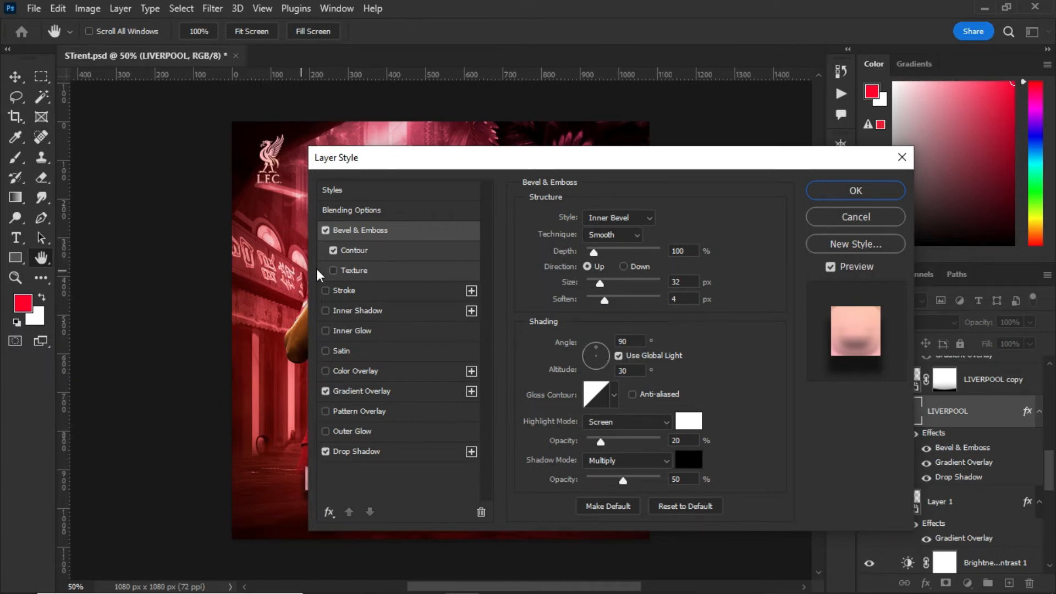
{"action": "left_click", "coordinate": [353, 258]}
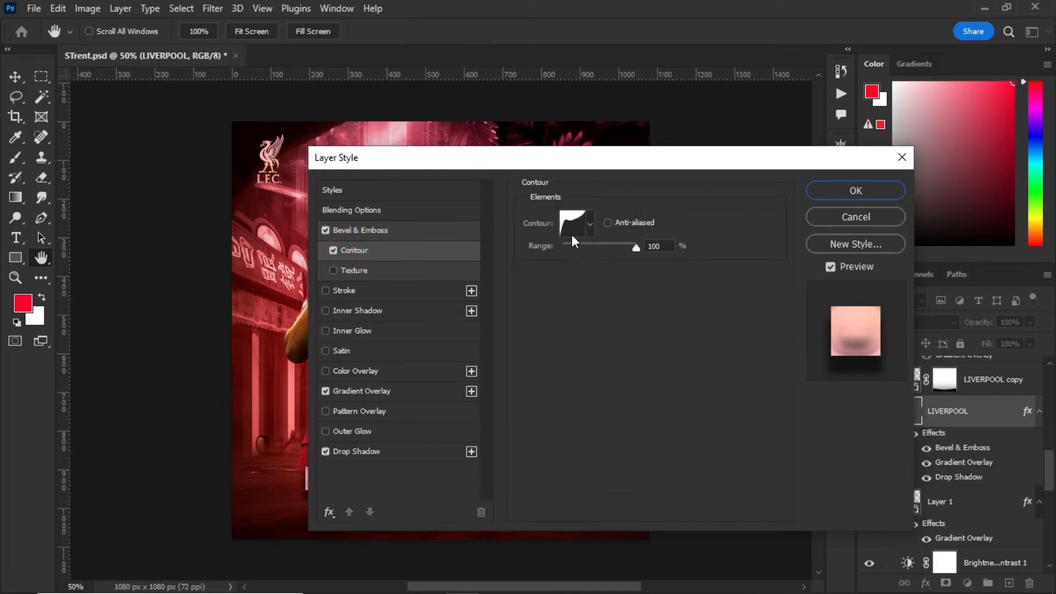
{"action": "left_click", "coordinate": [585, 220]}
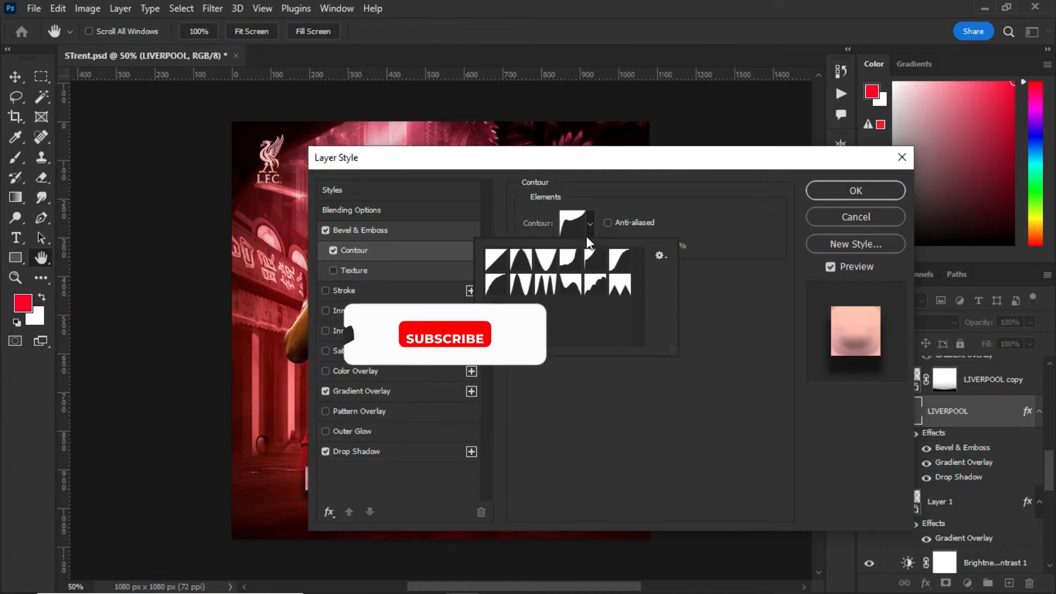
{"action": "left_click", "coordinate": [573, 227]}
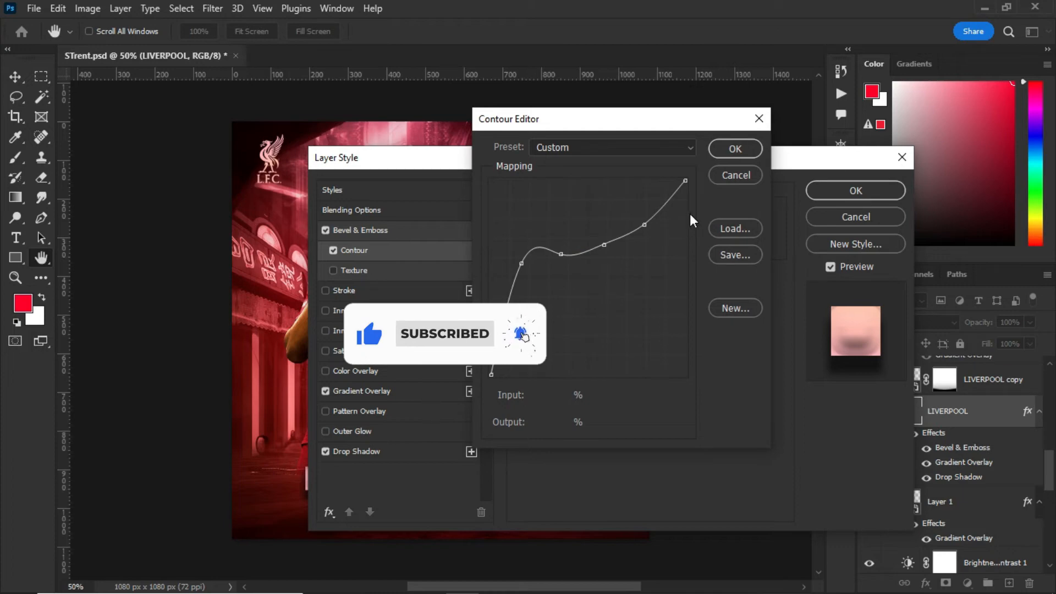
{"action": "left_click", "coordinate": [726, 170]}
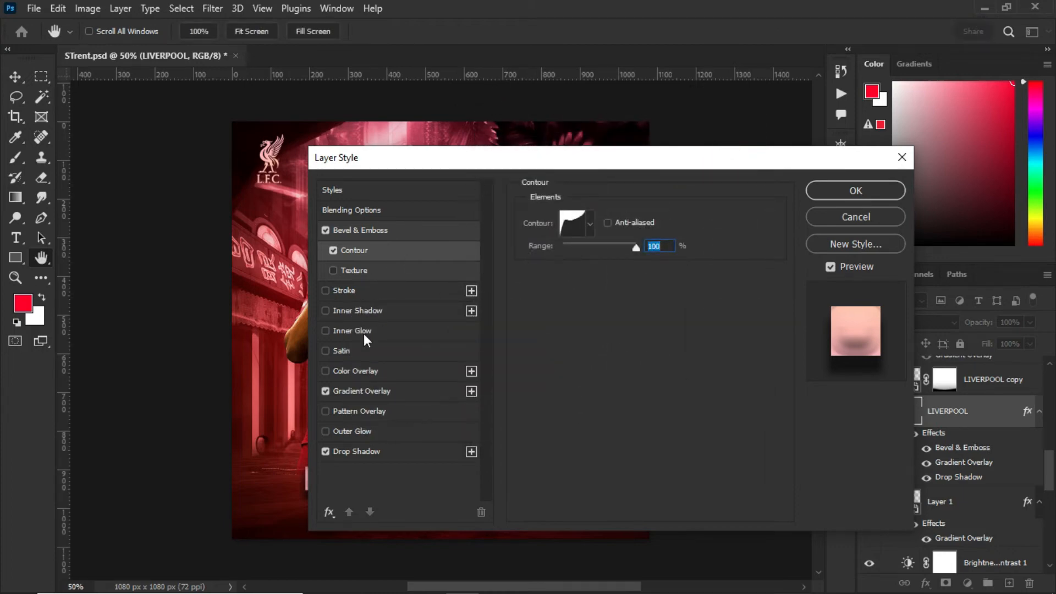
{"action": "left_click", "coordinate": [339, 390]}
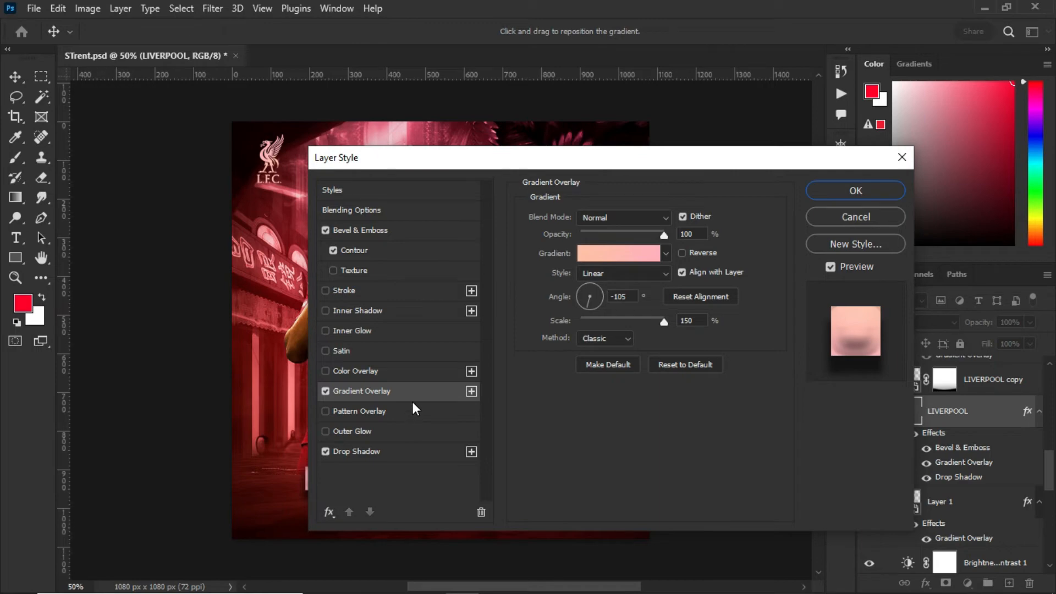
{"action": "left_click", "coordinate": [374, 454]}
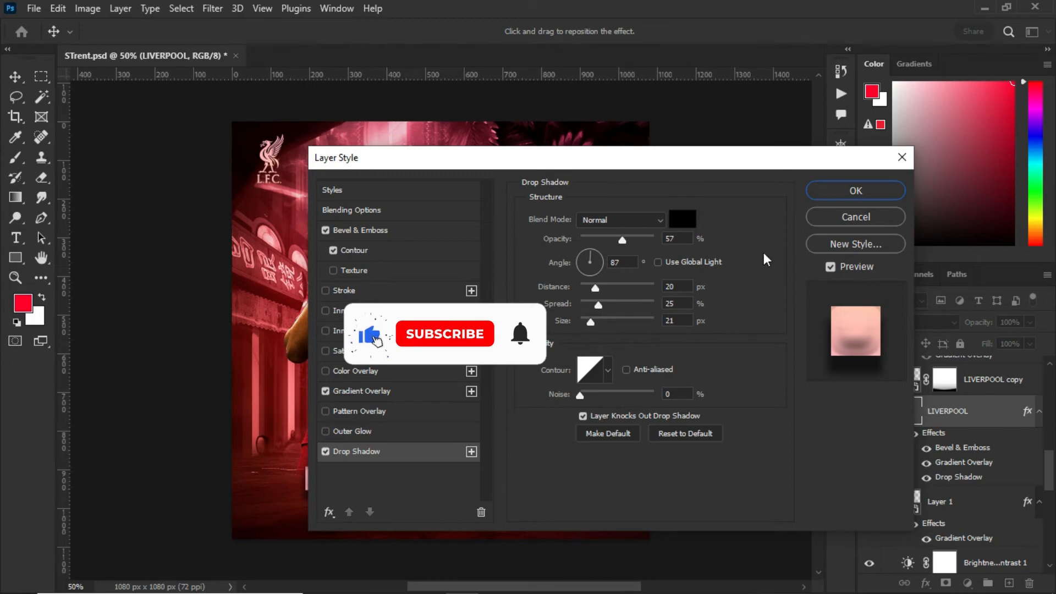
{"action": "left_click", "coordinate": [835, 219]}
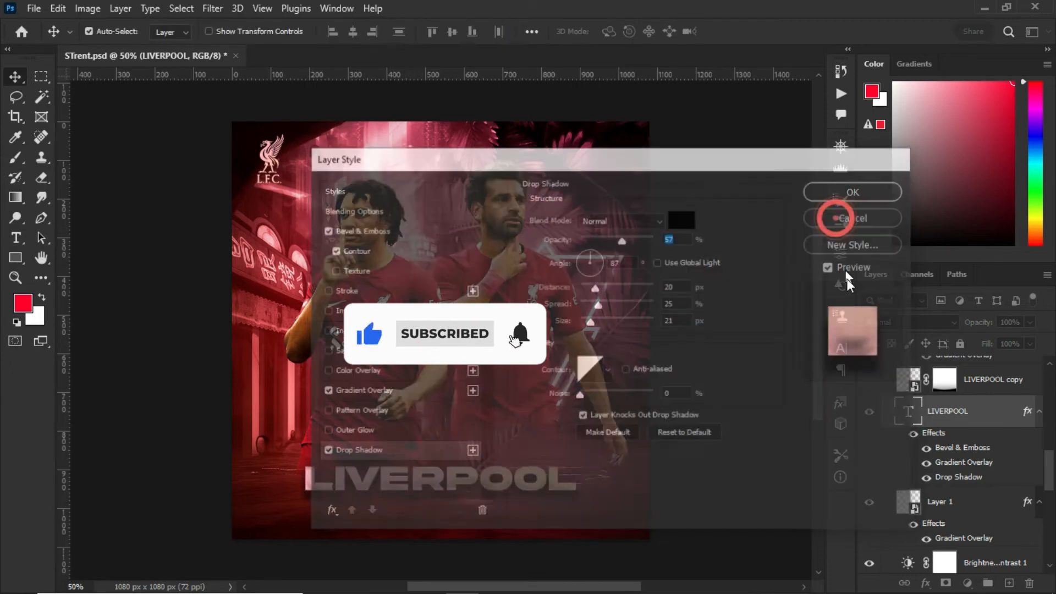
- Make the LIVERPOOL copy reflection layer visible, select it and inspect its layer mask without refining it
{"action": "scroll", "coordinate": [876, 418], "scroll_direction": "up", "scroll_amount": 1}
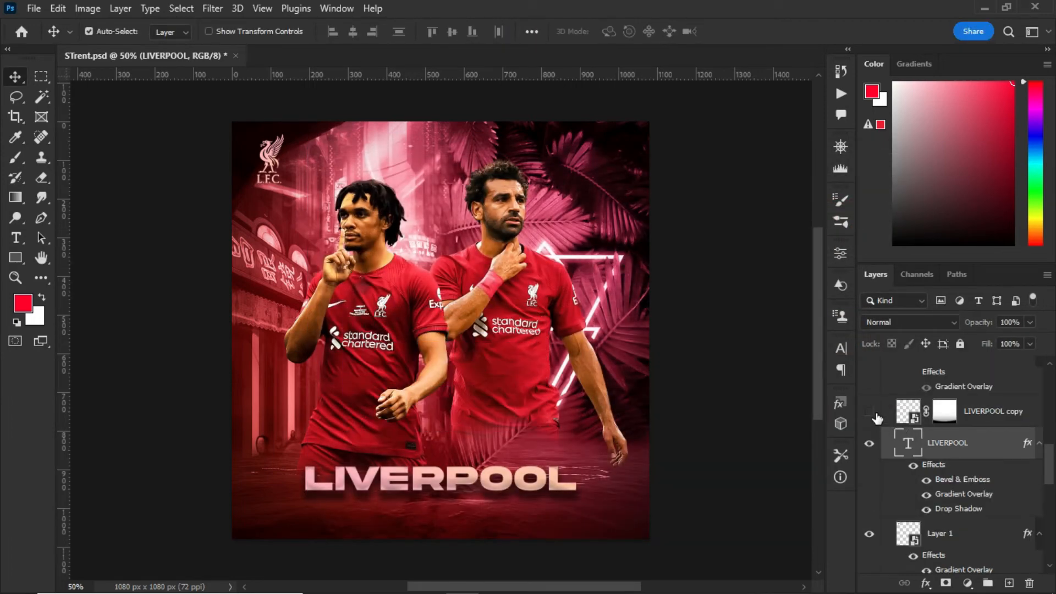
{"action": "left_click", "coordinate": [869, 411]}
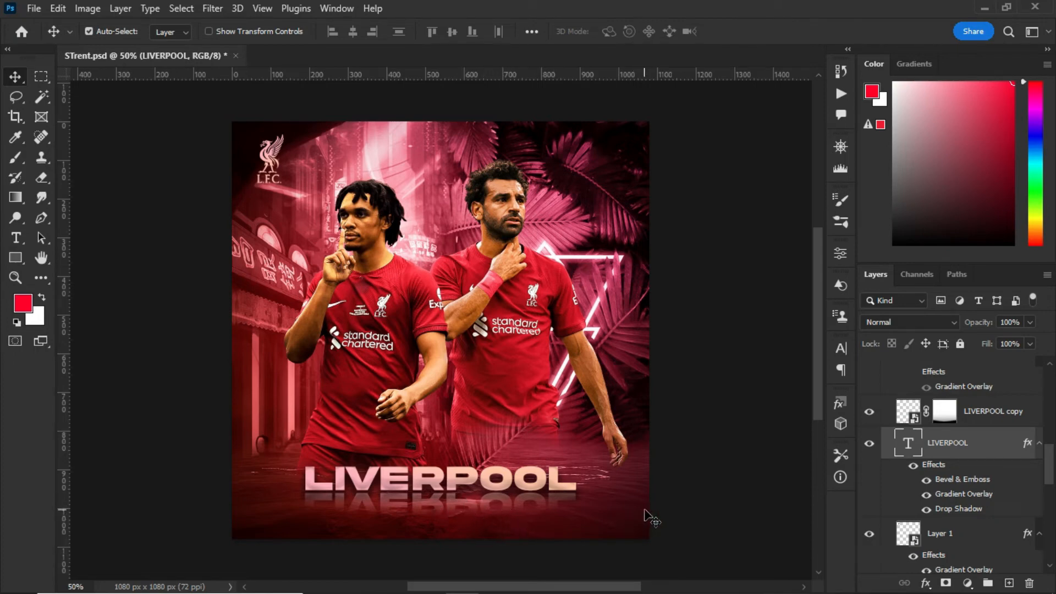
{"action": "left_click", "coordinate": [910, 416]}
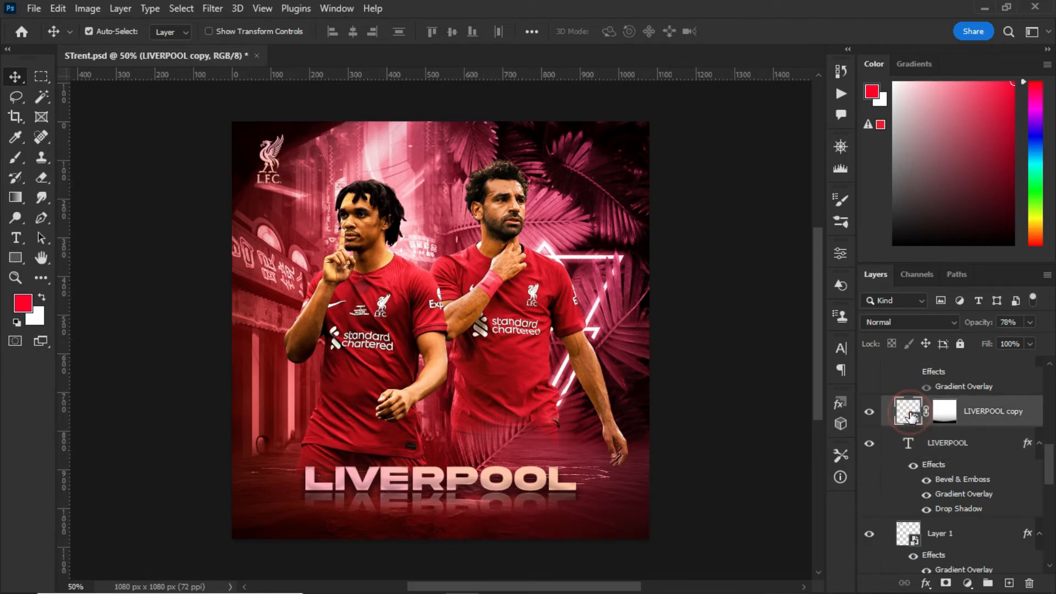
{"action": "right_click", "coordinate": [1012, 411]}
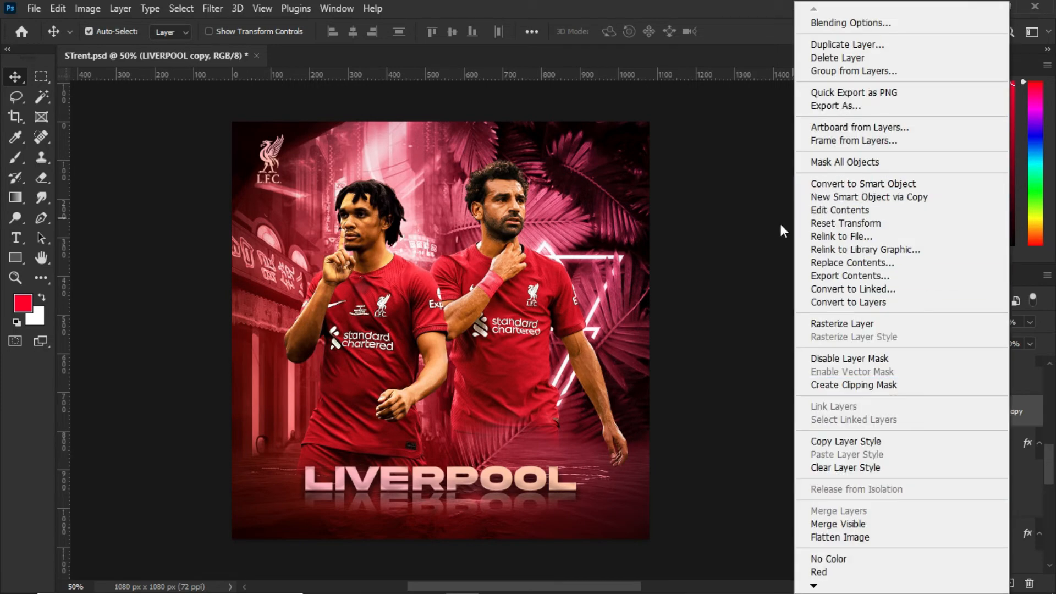
{"action": "left_click", "coordinate": [746, 242]}
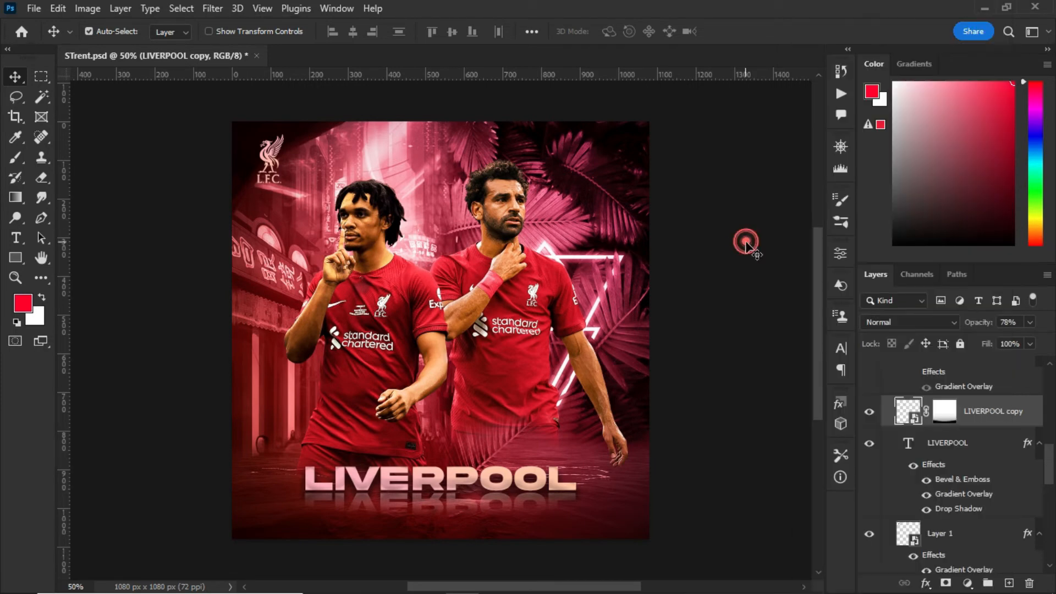
{"action": "left_click", "coordinate": [948, 413]}
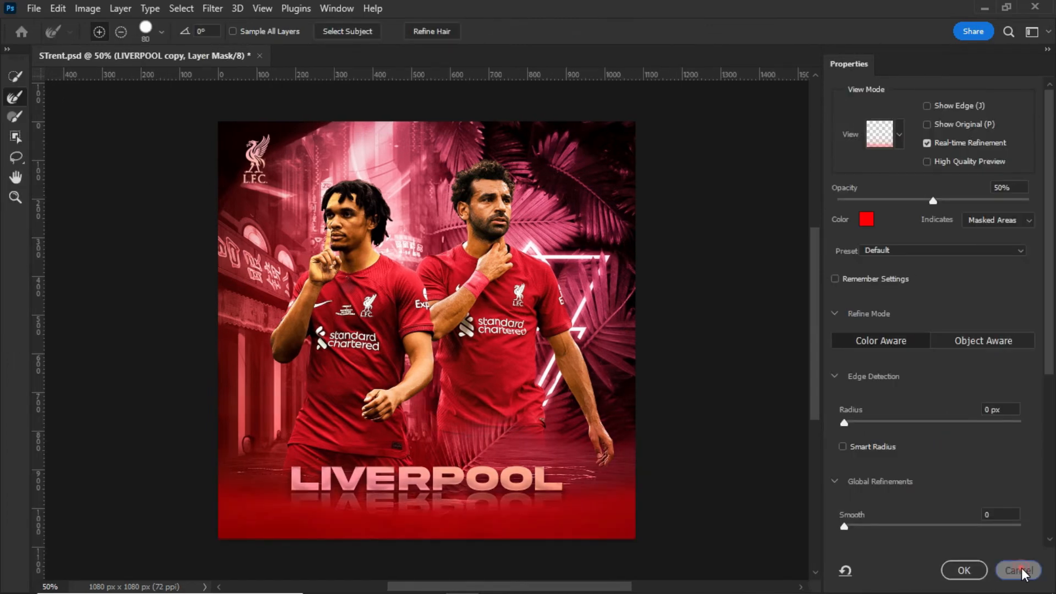
{"action": "left_click", "coordinate": [1021, 568]}
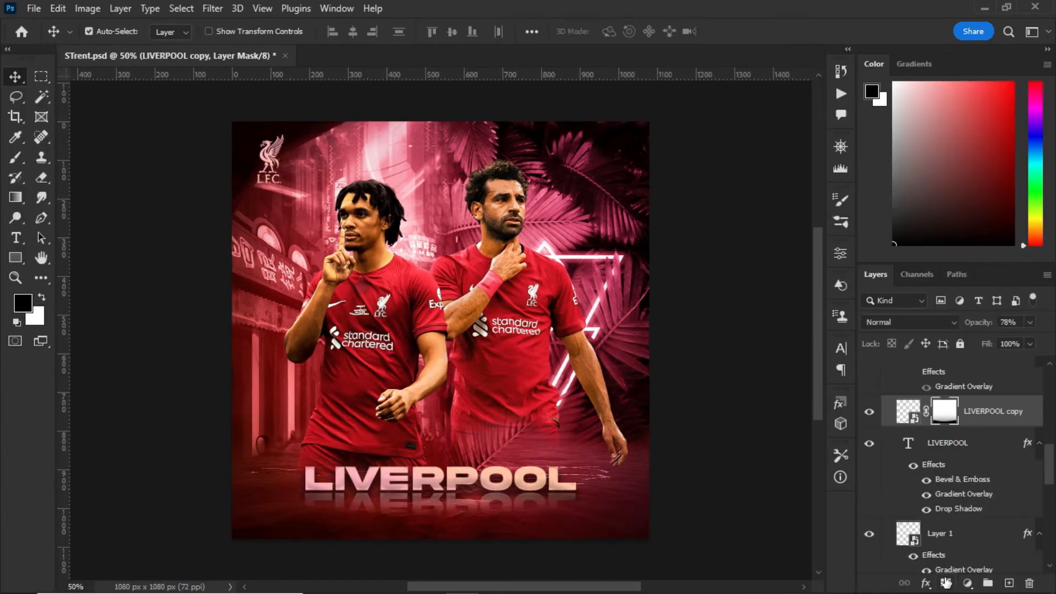
- Inspect the Gradient tool's Foreground to Transparent preset among the Basics gradients without changing it, and return to the Move tool
{"action": "left_click", "coordinate": [11, 197]}
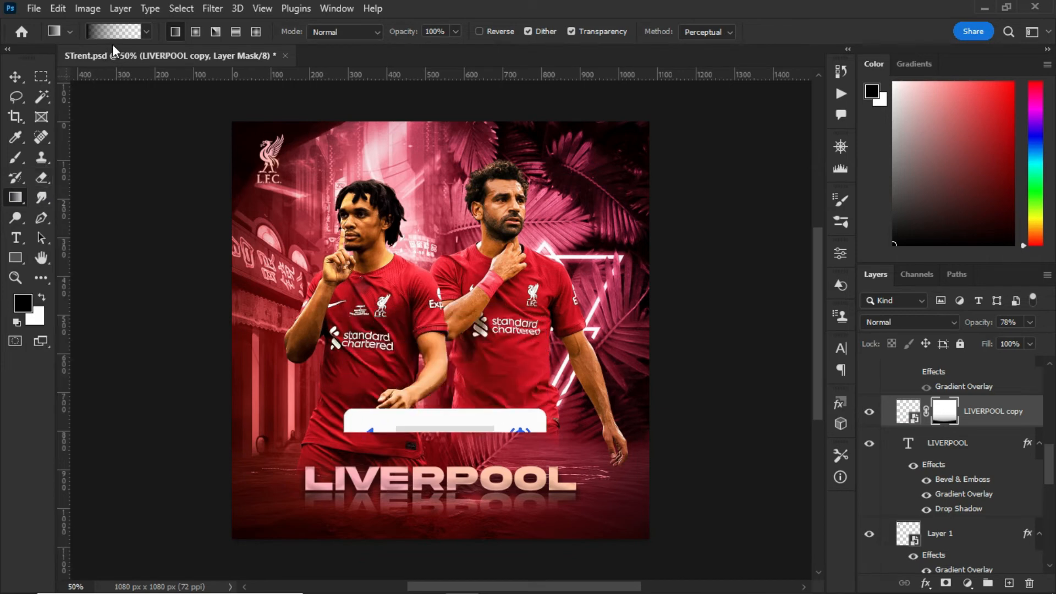
{"action": "left_click", "coordinate": [110, 29]}
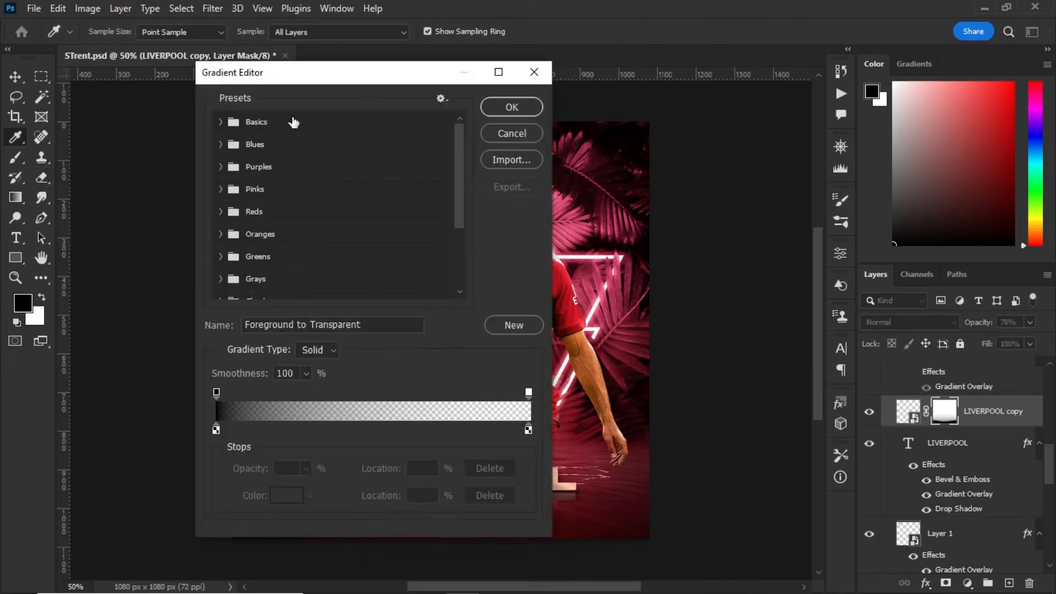
{"action": "left_click", "coordinate": [221, 122]}
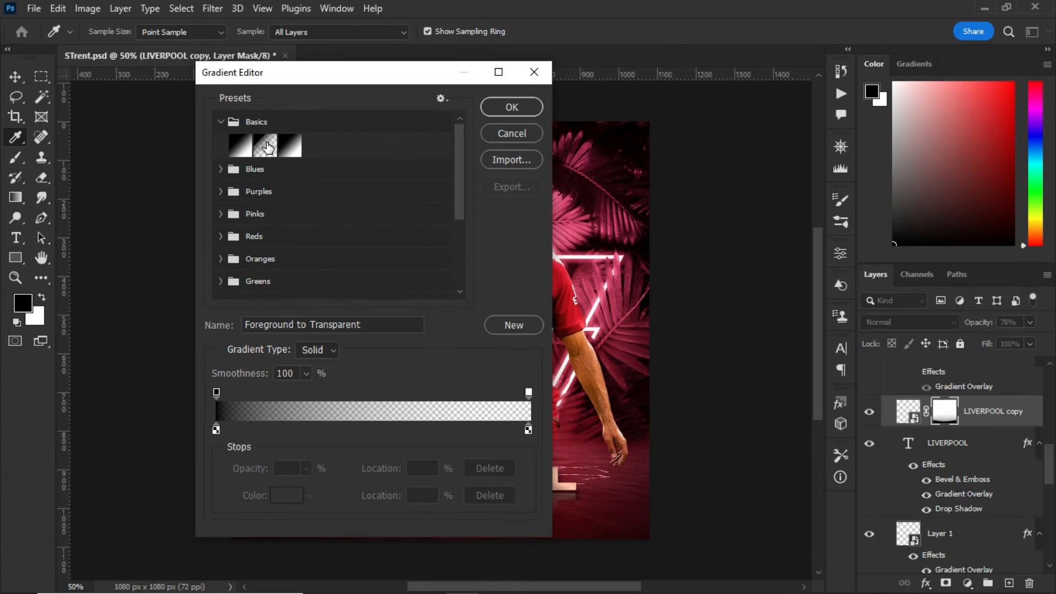
{"action": "left_click", "coordinate": [522, 134]}
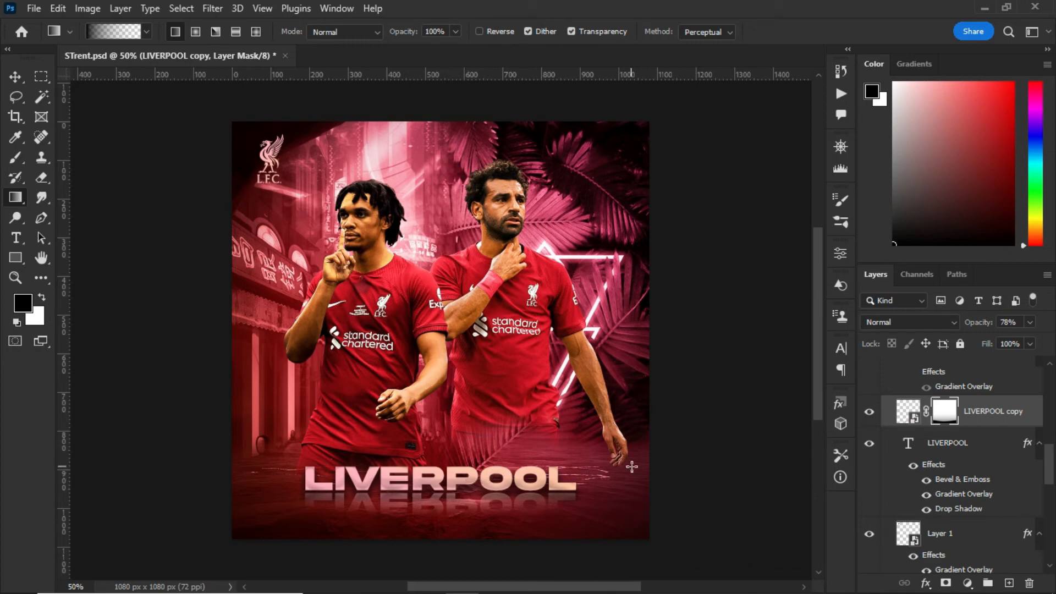
{"action": "left_click", "coordinate": [15, 77]}
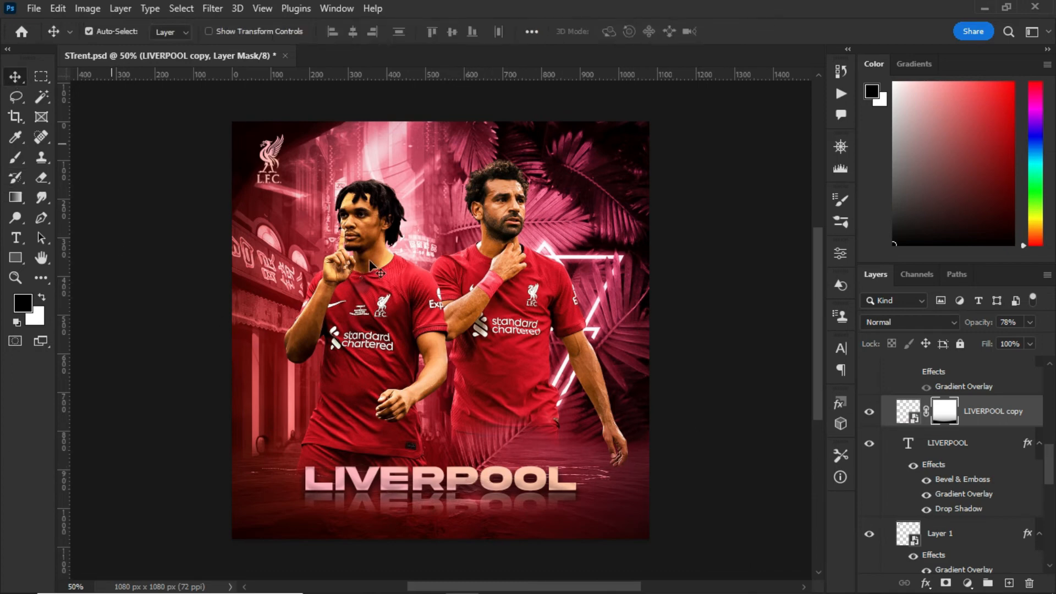
- Make the match day, abstract paragraph, We Are One In Football and KINSTON DESIGNS text layers visible
{"action": "scroll", "coordinate": [998, 404], "scroll_direction": "up", "scroll_amount": 2}
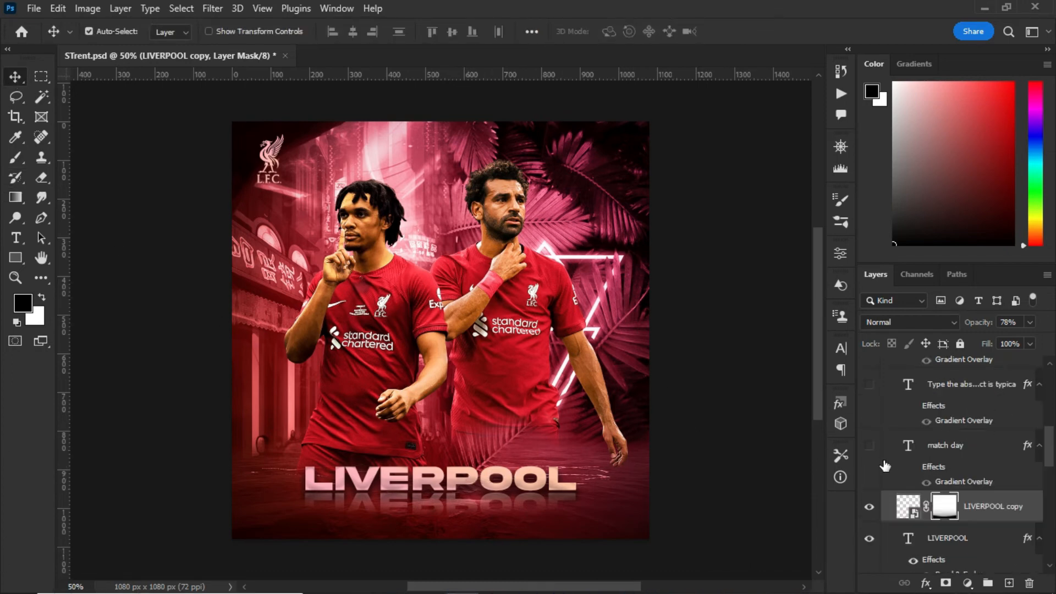
{"action": "left_click", "coordinate": [869, 445]}
{"action": "left_click", "coordinate": [869, 385]}
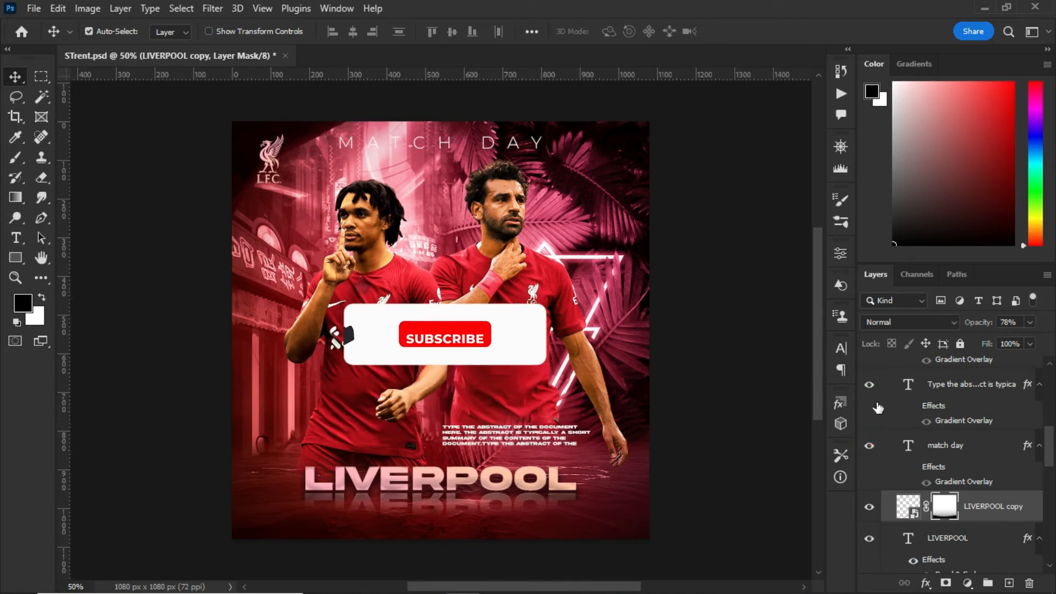
{"action": "scroll", "coordinate": [894, 473], "scroll_direction": "up", "scroll_amount": 1}
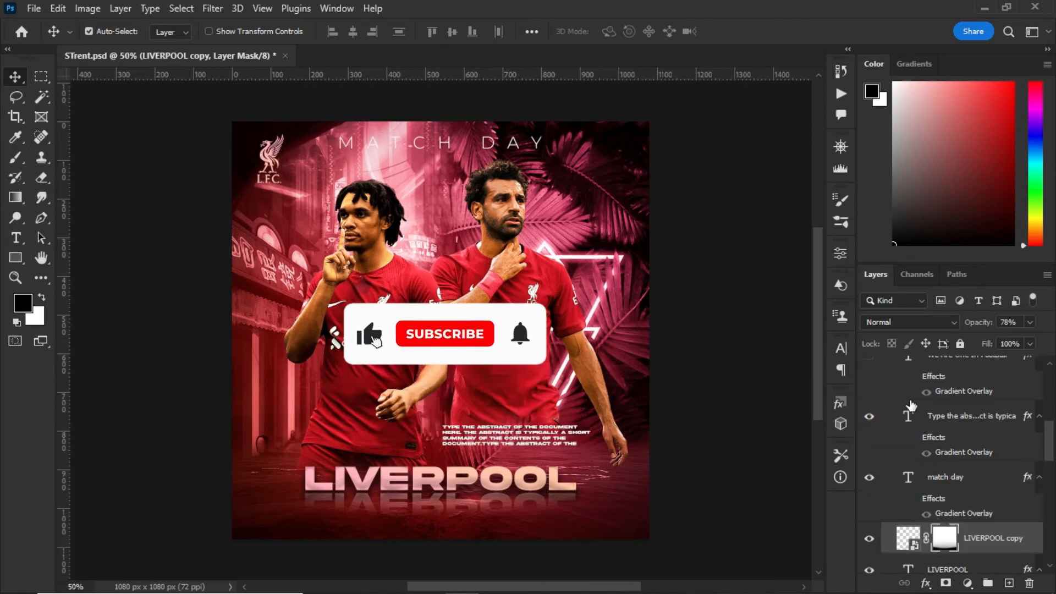
{"action": "left_click", "coordinate": [869, 360]}
{"action": "scroll", "coordinate": [879, 366], "scroll_direction": "up", "scroll_amount": 2}
{"action": "left_click", "coordinate": [869, 423]}
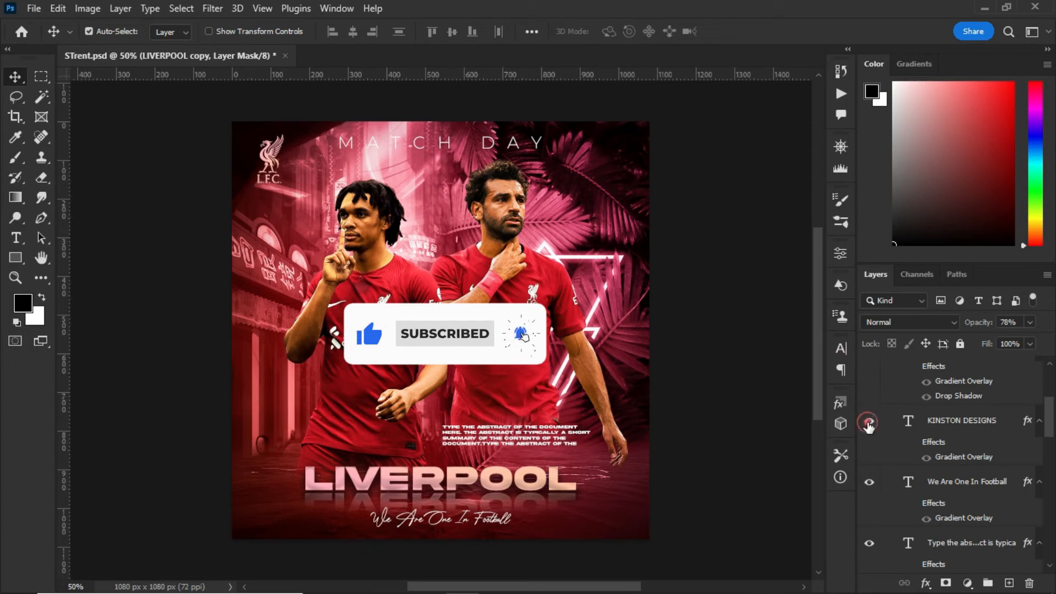
- Make the Trent and Salah signature text layers visible
{"action": "scroll", "coordinate": [896, 392], "scroll_direction": "up", "scroll_amount": 1}
{"action": "scroll", "coordinate": [897, 392], "scroll_direction": "up", "scroll_amount": 1}
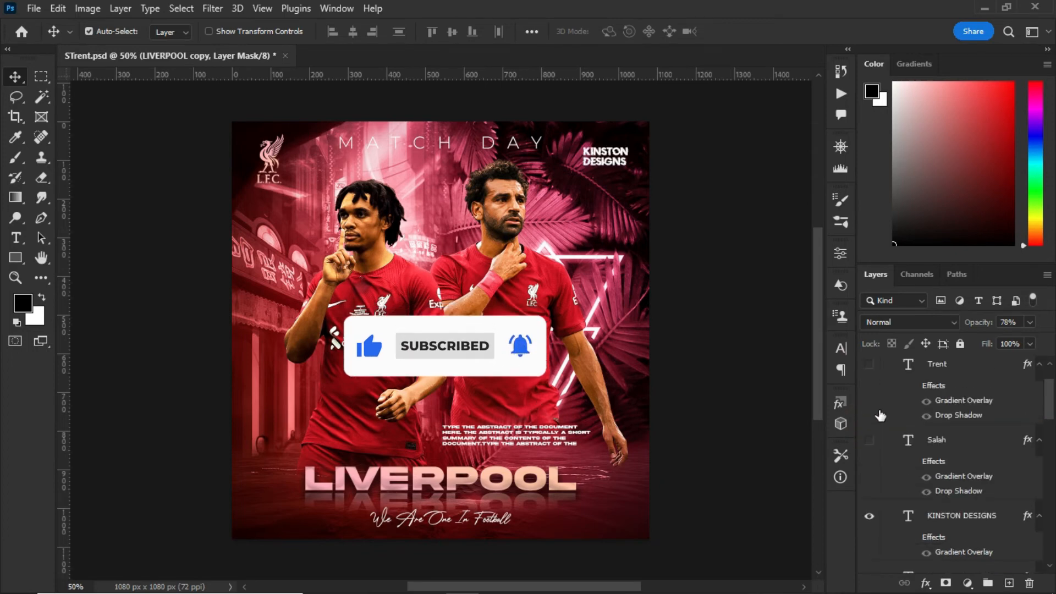
{"action": "left_click", "coordinate": [873, 438]}
{"action": "left_click", "coordinate": [869, 364]}
{"action": "left_click", "coordinate": [869, 440]}
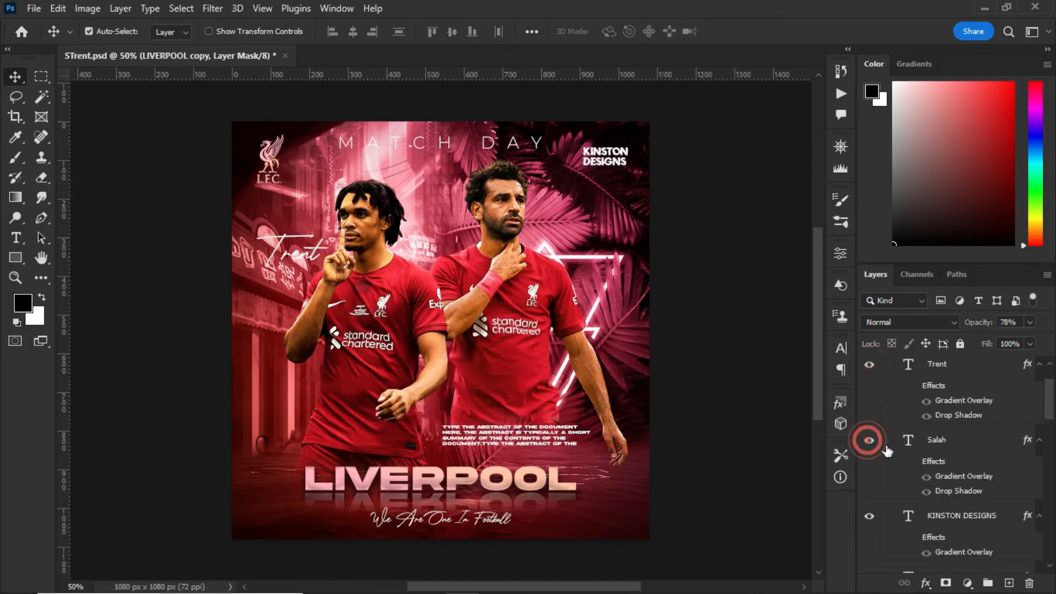
- Turn on the layer effects of the match day text and the abstract paragraph text
{"action": "scroll", "coordinate": [972, 425], "scroll_direction": "down", "scroll_amount": 5}
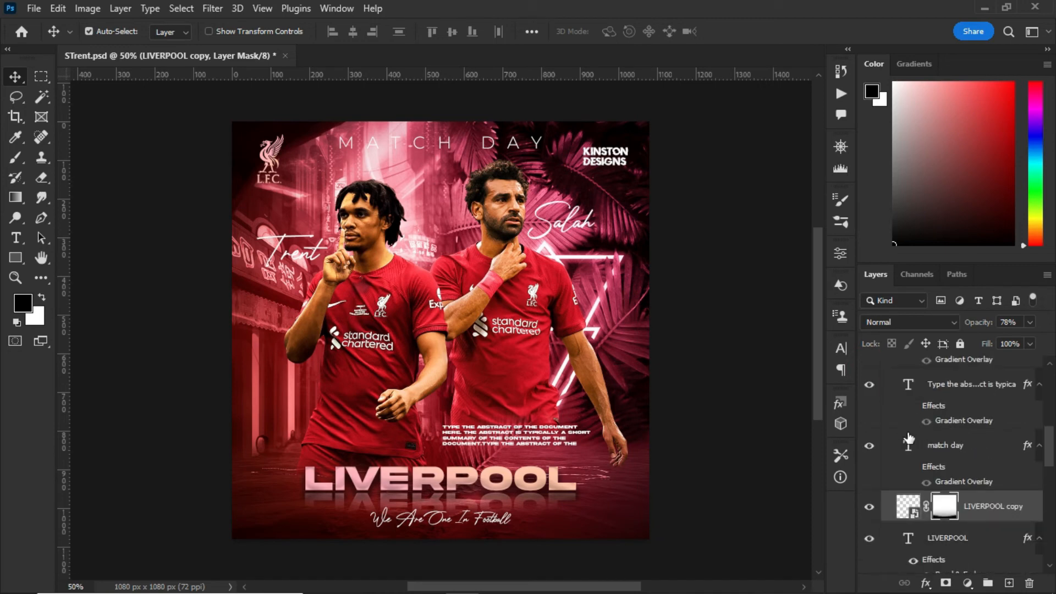
{"action": "left_click", "coordinate": [913, 467]}
{"action": "left_click", "coordinate": [913, 466]}
{"action": "left_click", "coordinate": [912, 406]}
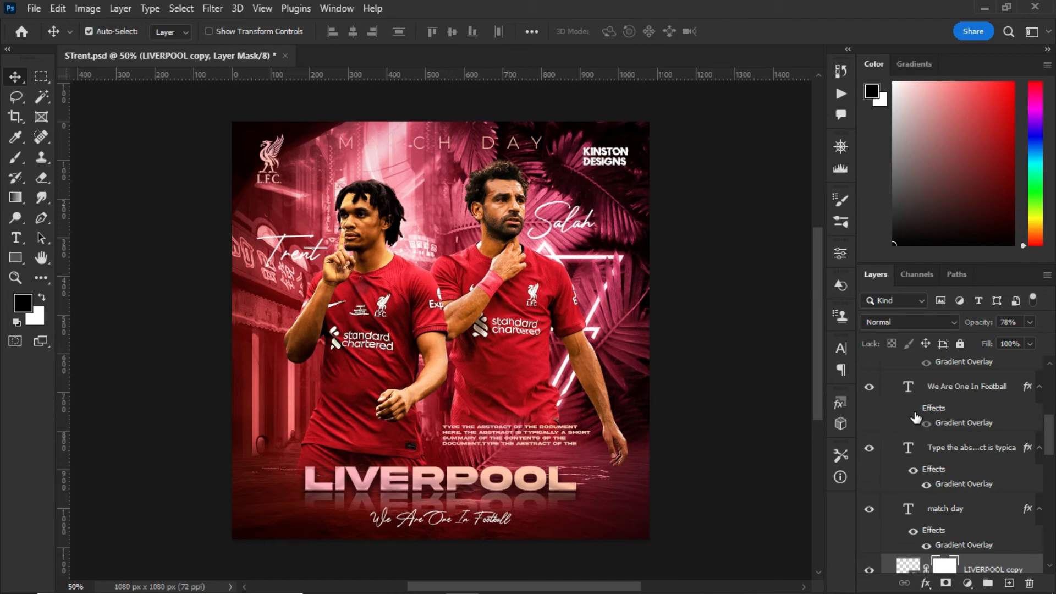
- Try to turn on the layer effects of the We Are One In Football text
{"action": "left_click", "coordinate": [908, 408]}
{"action": "left_click", "coordinate": [905, 407]}
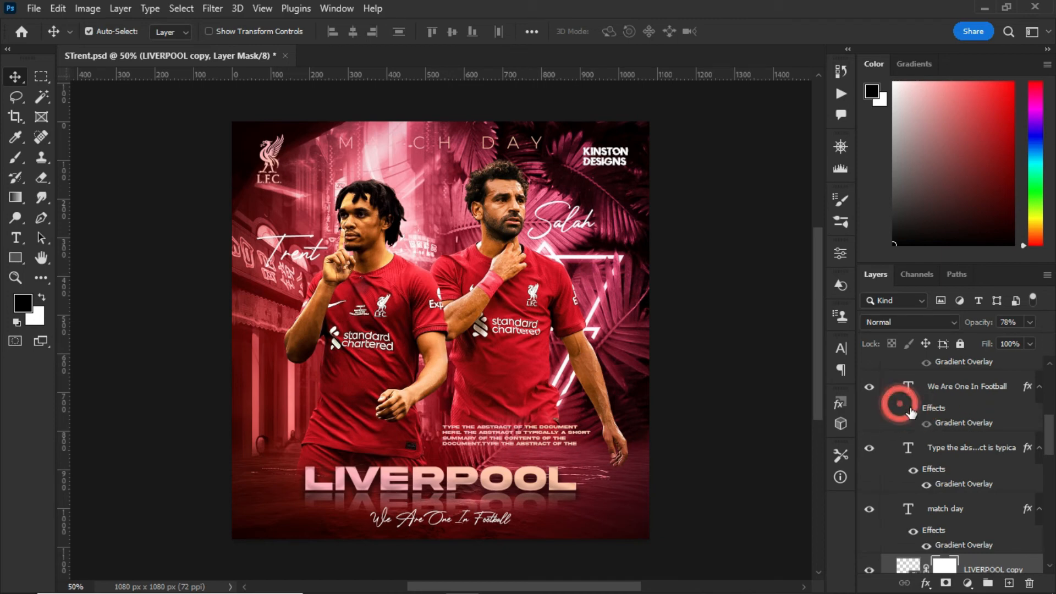
{"action": "left_click", "coordinate": [910, 408]}
{"action": "left_click", "coordinate": [910, 409]}
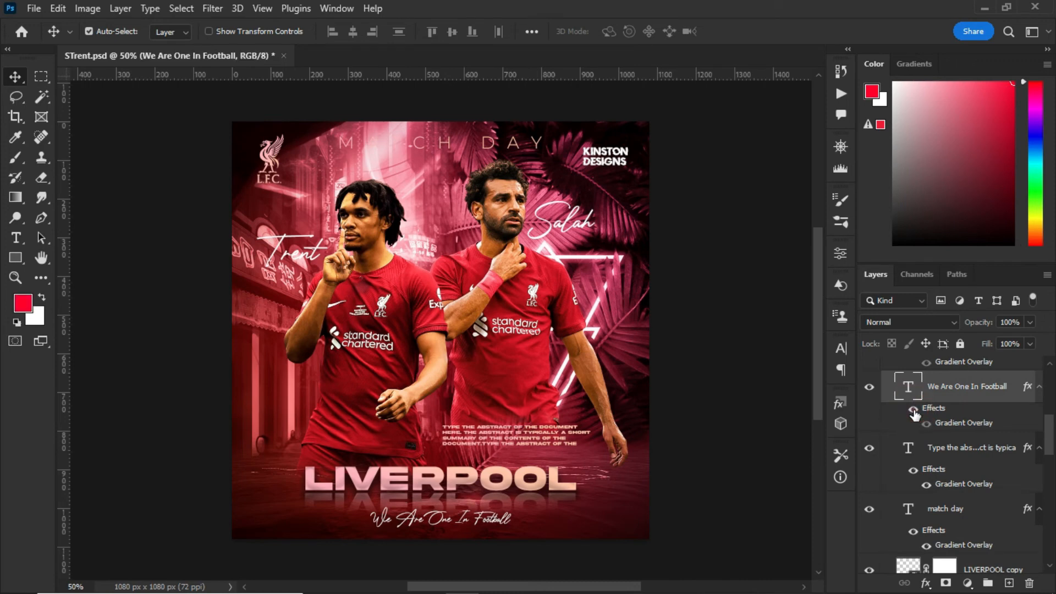
{"action": "left_click", "coordinate": [913, 413]}
{"action": "scroll", "coordinate": [968, 419], "scroll_direction": "up", "scroll_amount": 1}
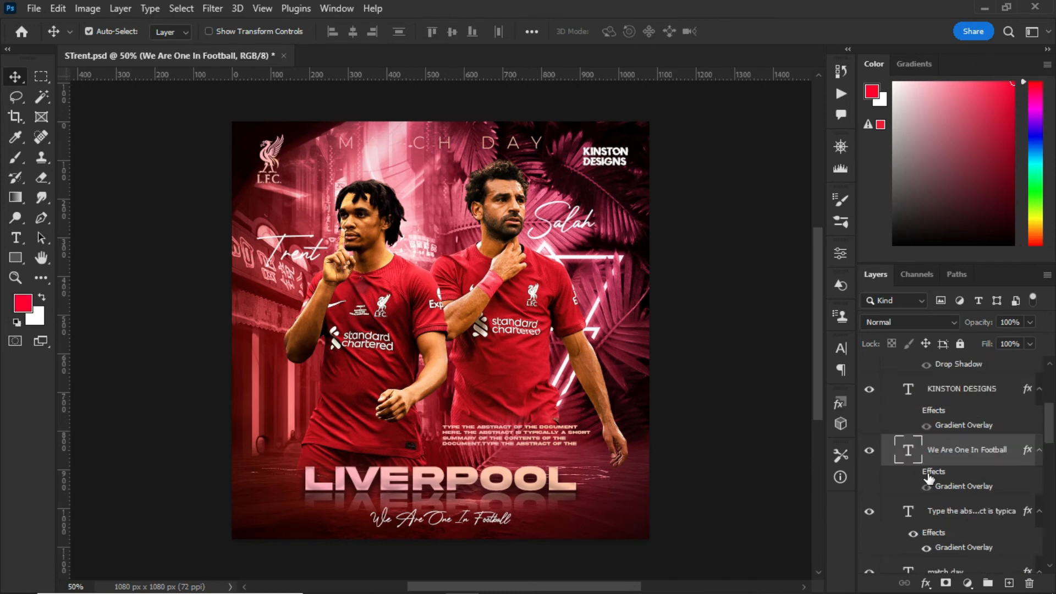
{"action": "left_click", "coordinate": [917, 474]}
{"action": "left_click", "coordinate": [913, 477]}
{"action": "left_click", "coordinate": [911, 474]}
- Turn on the Salah text's layer effects, closing its Layer Style settings without changes
{"action": "scroll", "coordinate": [945, 407], "scroll_direction": "up", "scroll_amount": 1}
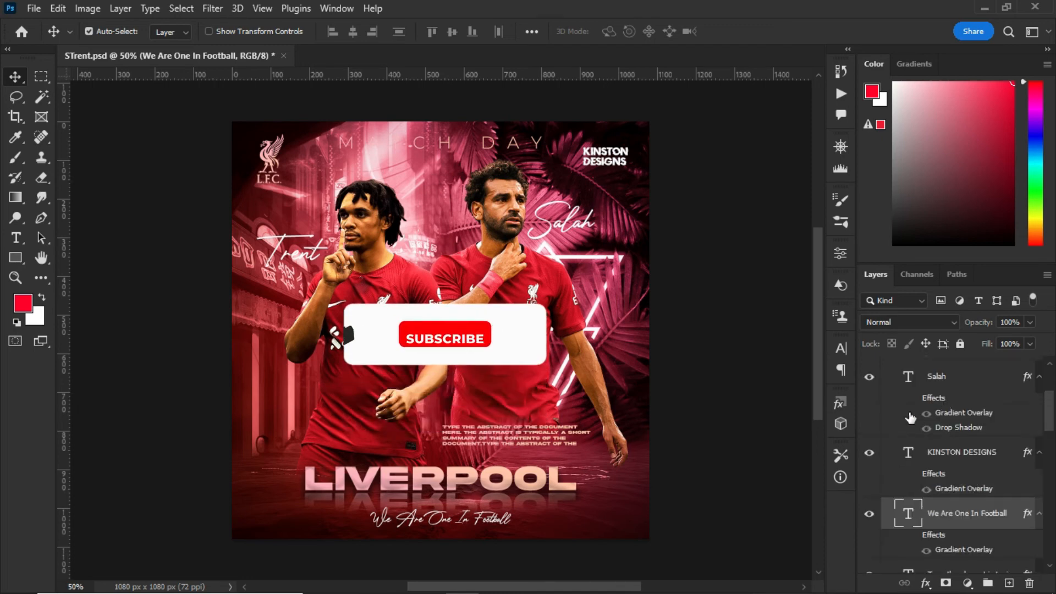
{"action": "left_click", "coordinate": [913, 409]}
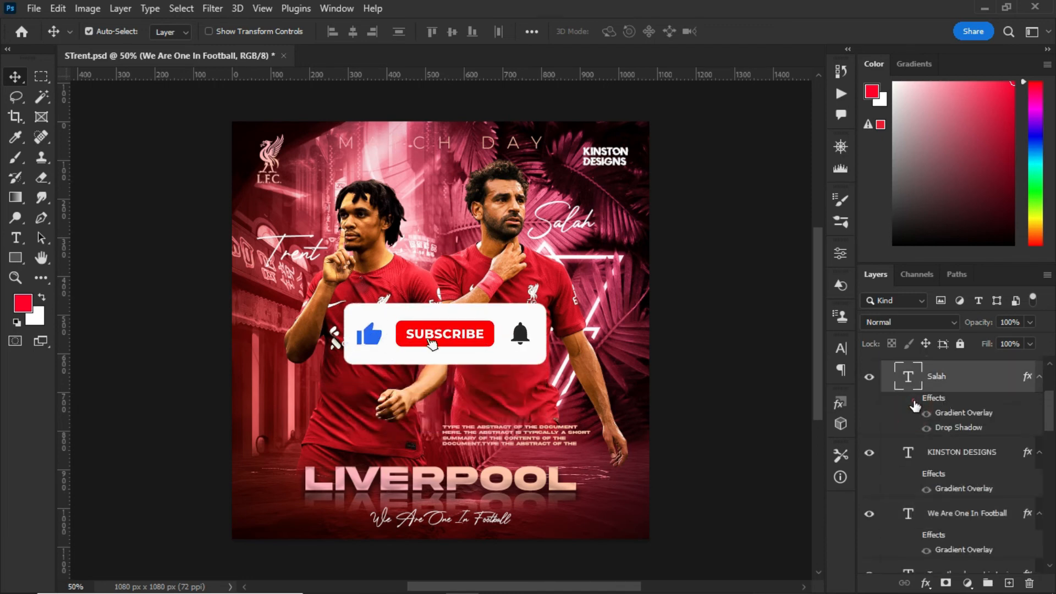
{"action": "double_click", "coordinate": [915, 401]}
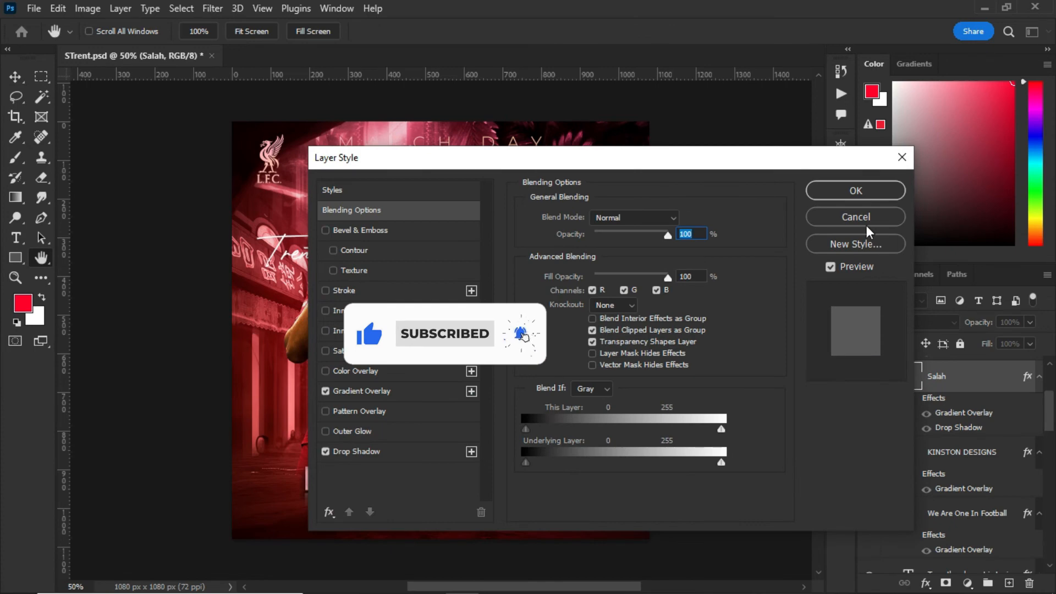
{"action": "left_click", "coordinate": [864, 216]}
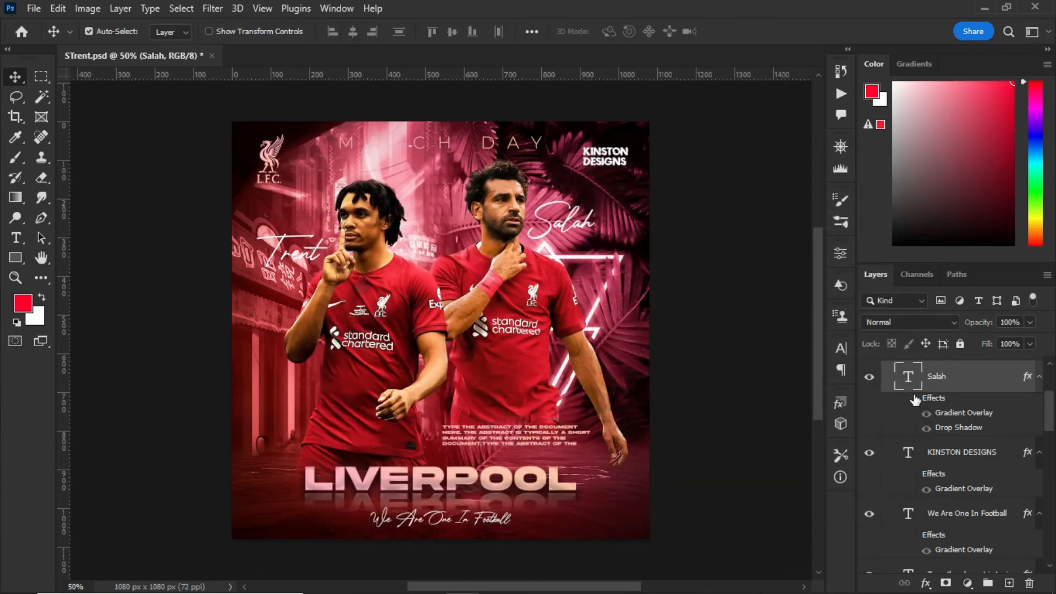
{"action": "scroll", "coordinate": [950, 382], "scroll_direction": "up", "scroll_amount": 2}
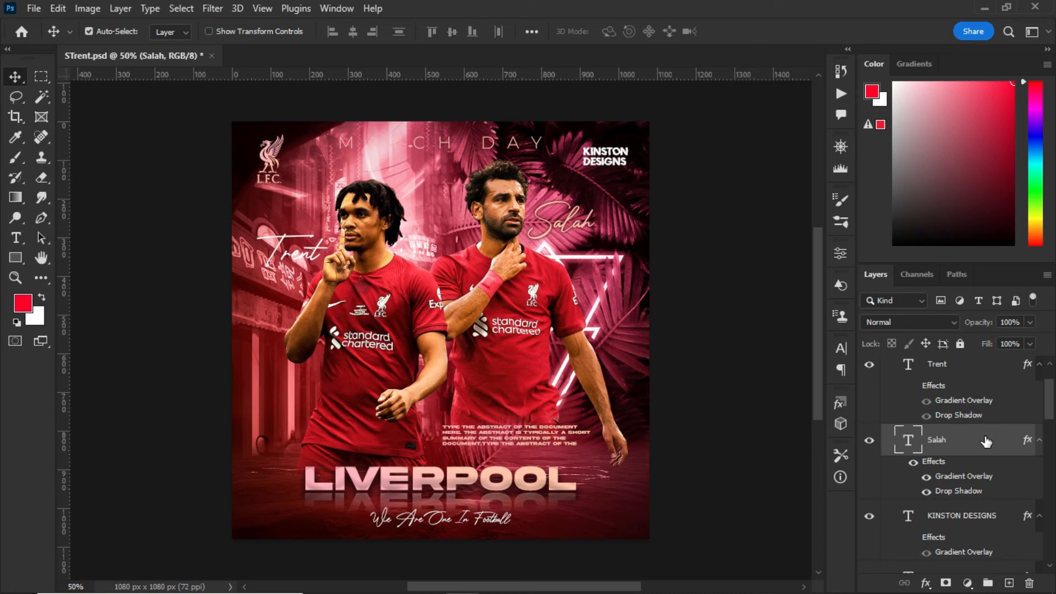
- Examine the Salah text's Gradient Overlay and Drop Shadow settings in its layer style, keeping all values
{"action": "left_click", "coordinate": [932, 465]}
{"action": "double_click", "coordinate": [933, 465]}
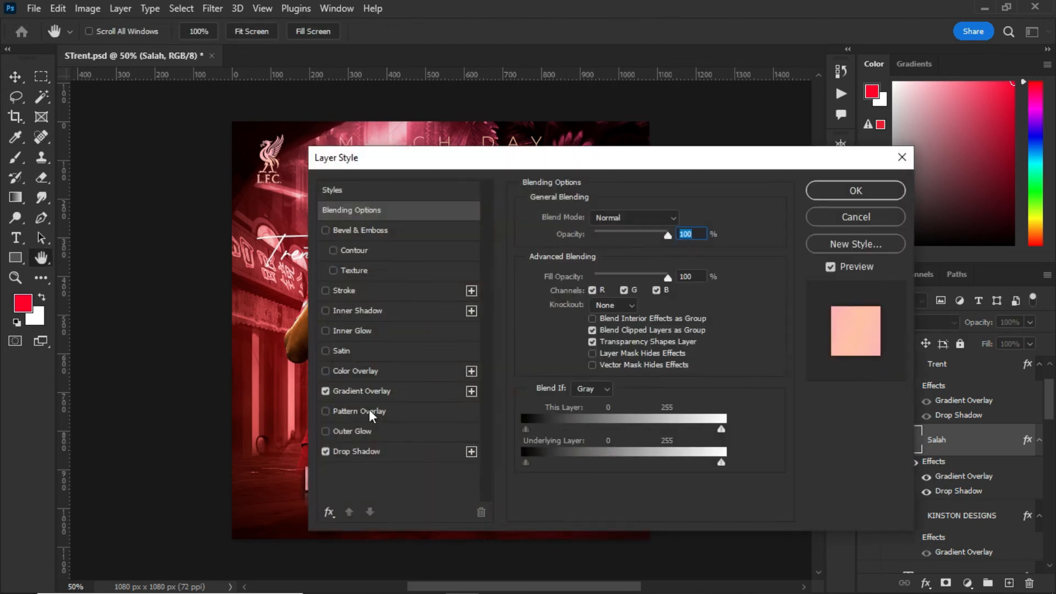
{"action": "left_click", "coordinate": [396, 389]}
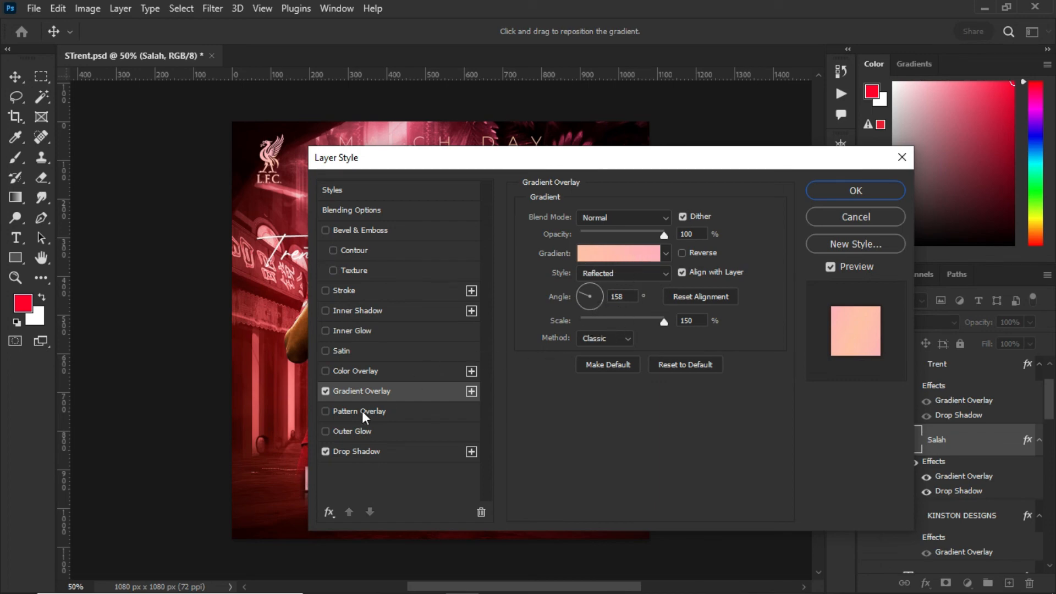
{"action": "left_click", "coordinate": [363, 452]}
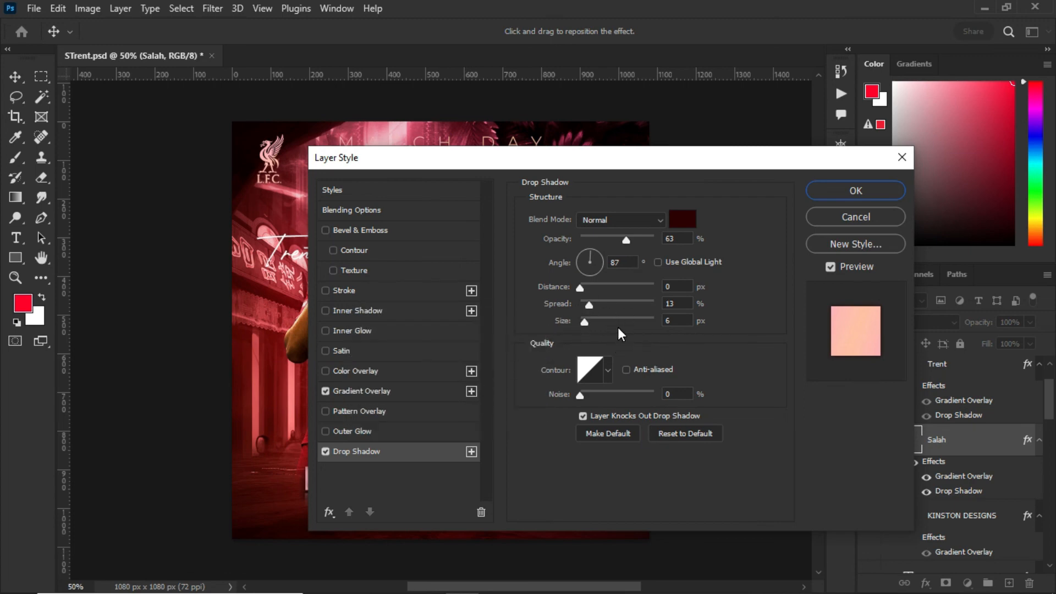
{"action": "left_click", "coordinate": [846, 193]}
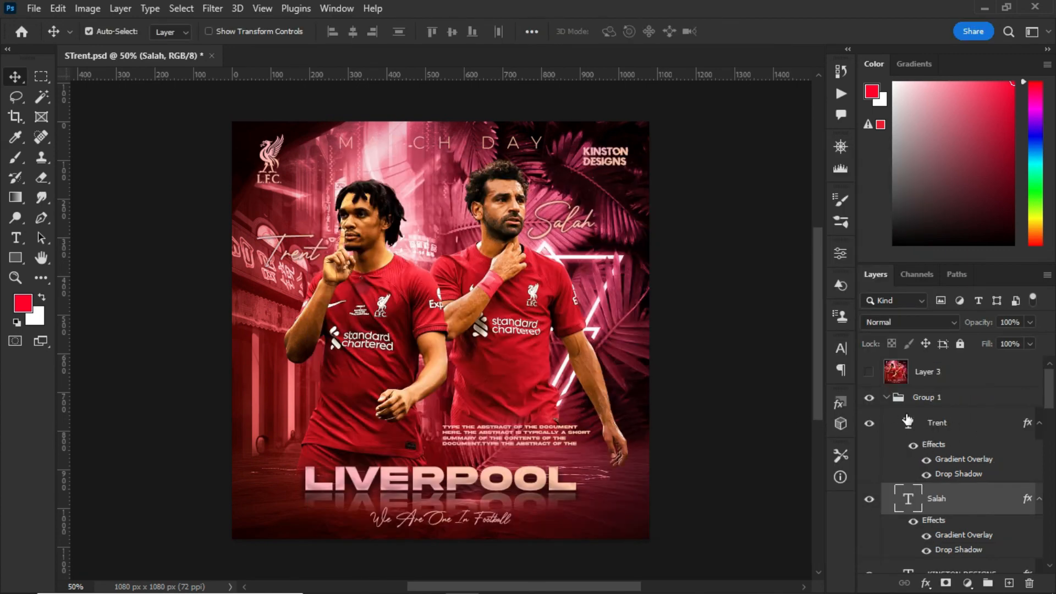
- Collapse Group 1 and make Layer 3, the poster image above it, visible
{"action": "left_click", "coordinate": [888, 399]}
{"action": "left_click", "coordinate": [885, 397]}
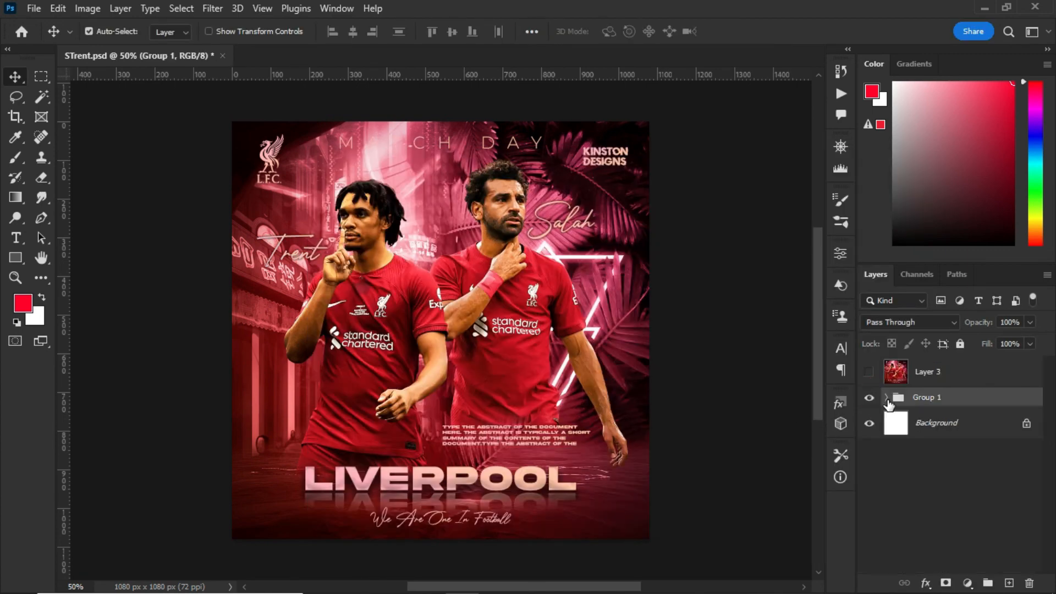
{"action": "left_click", "coordinate": [870, 374]}
{"action": "left_click", "coordinate": [869, 374]}
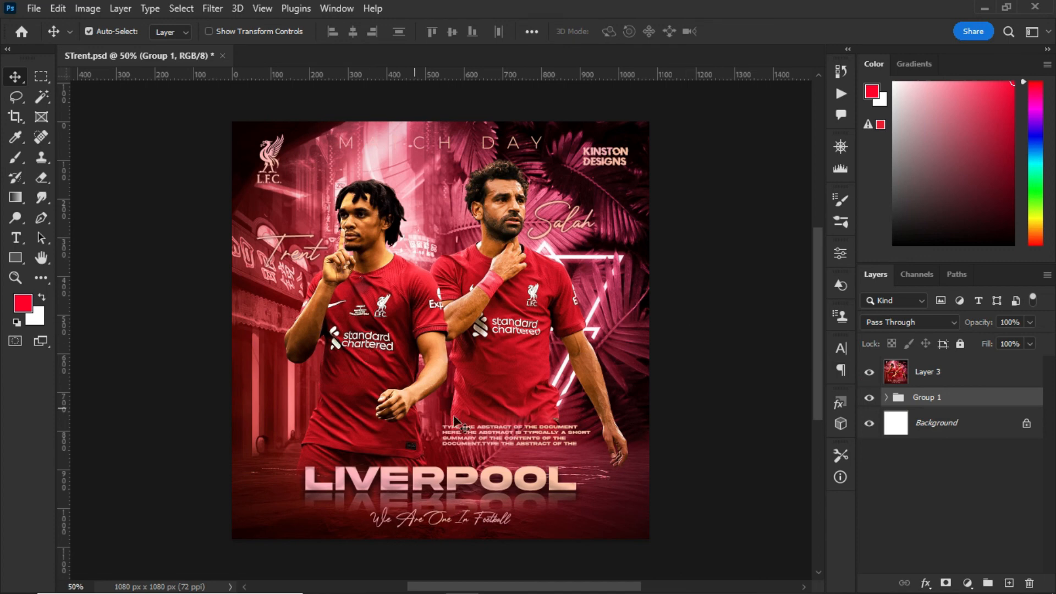